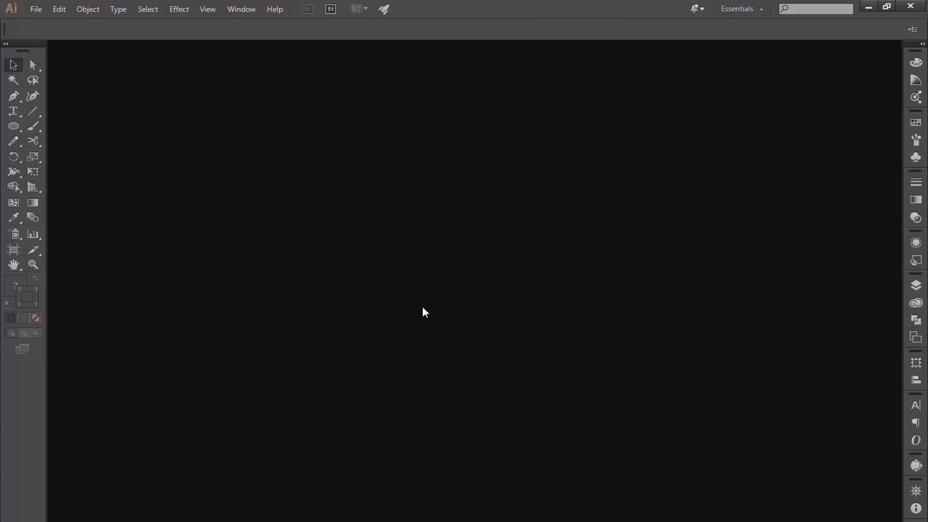
Step: Start a new 1920 × 1080 px document titled 'Signal' from File > New
click(39, 15)
text(Signal)
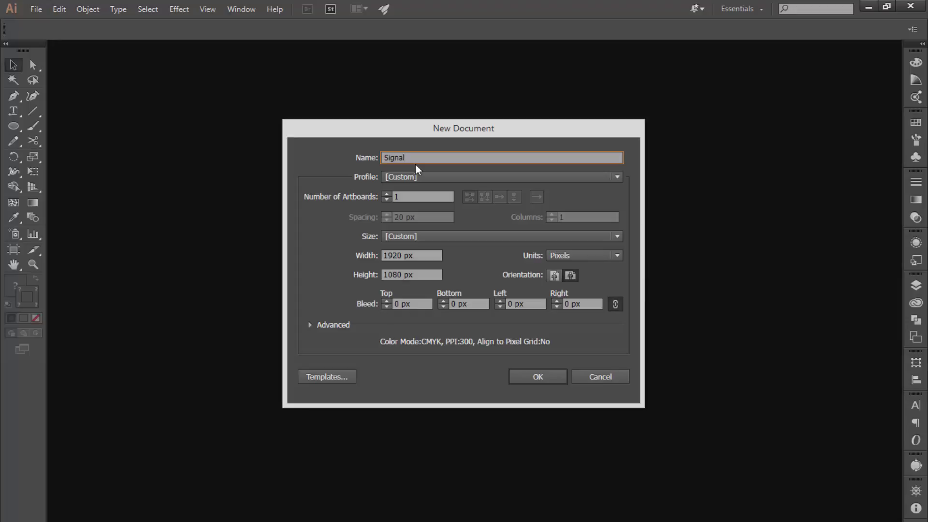
key(Return)
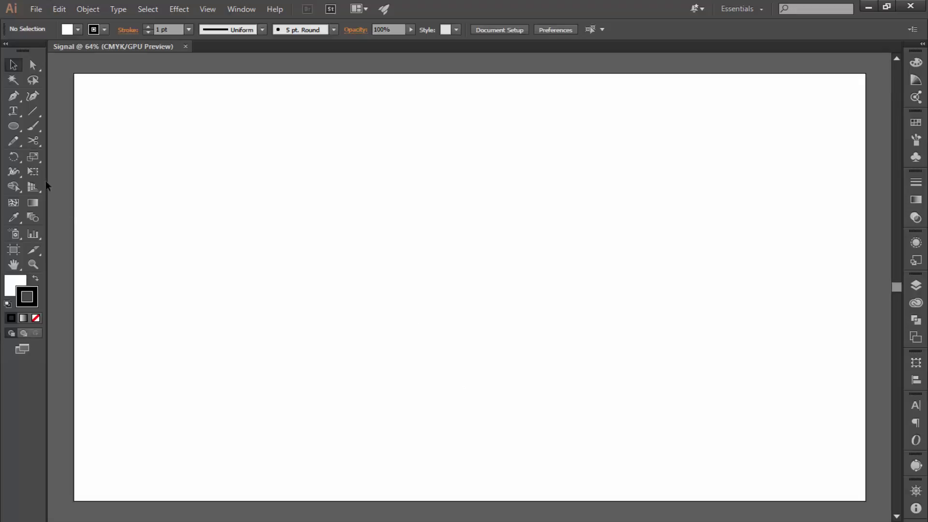
Step: Draw a small circle with the Ellipse tool, filled black with no stroke
click(14, 126)
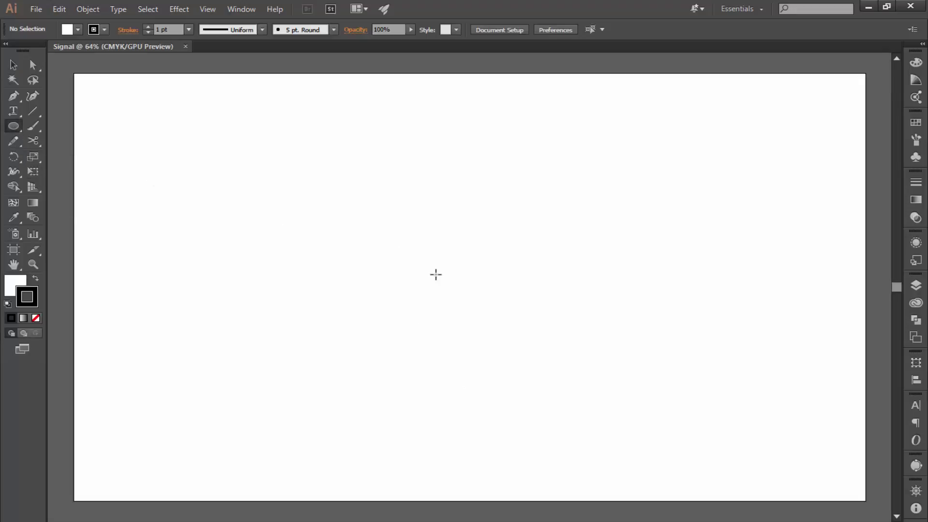
drag(421, 281, 431, 290)
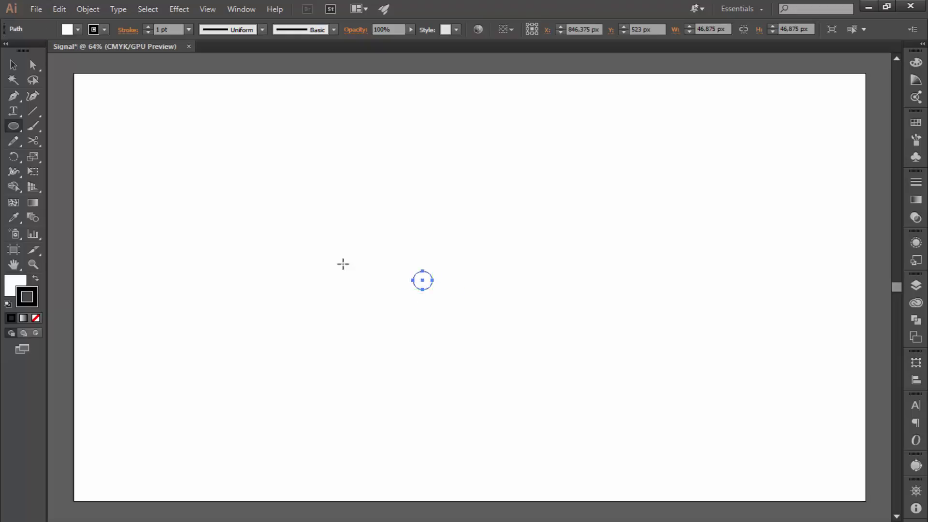
click(35, 279)
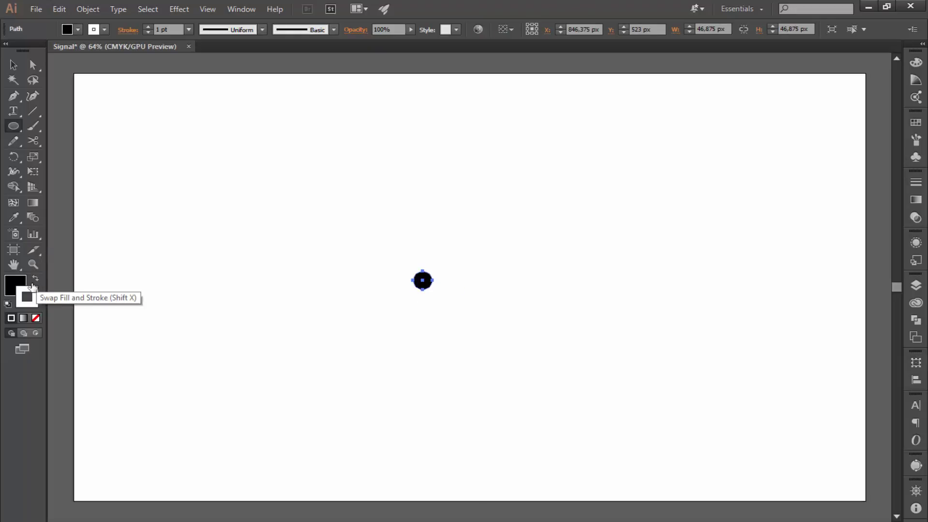
click(36, 319)
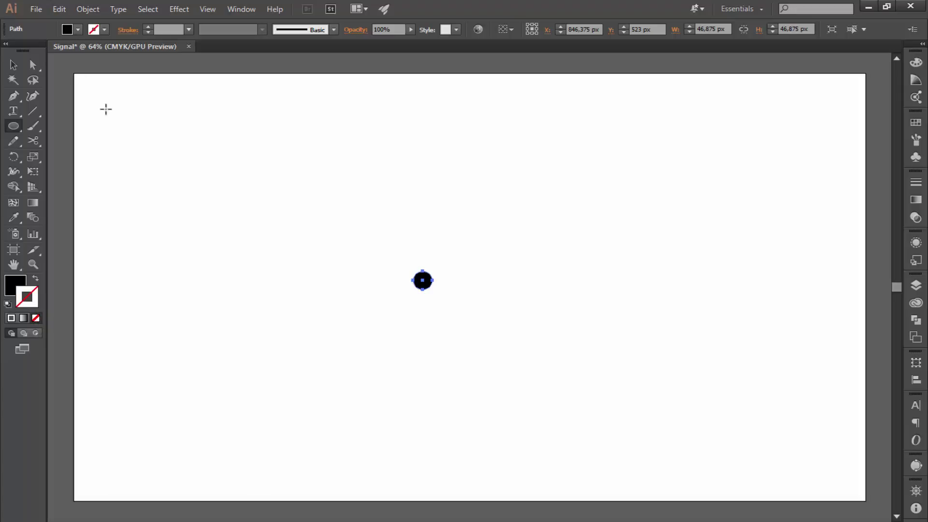
Step: Move the black dot to the centre of the artboard
click(17, 70)
click(394, 305)
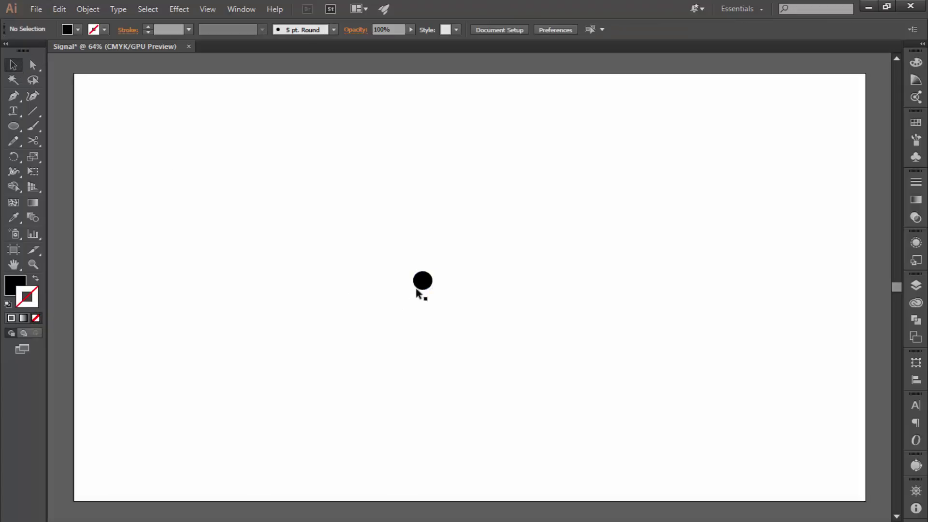
drag(423, 285, 430, 289)
click(433, 293)
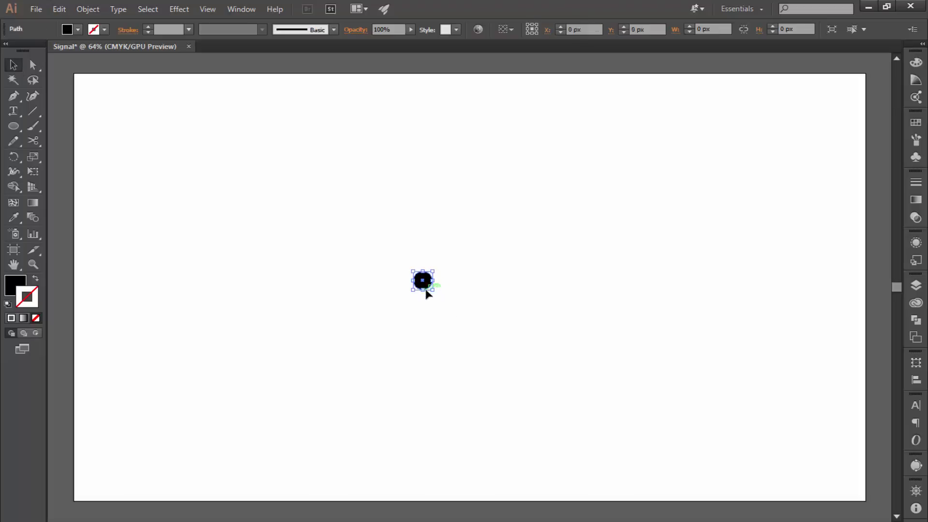
Step: Scale a larger copy of the dot from its centre and make it an outline circle
click(426, 291)
mouse_move(432, 290)
mouse_down()
mouse_move(458, 313)
mouse_move(454, 306)
mouse_up()
click(36, 281)
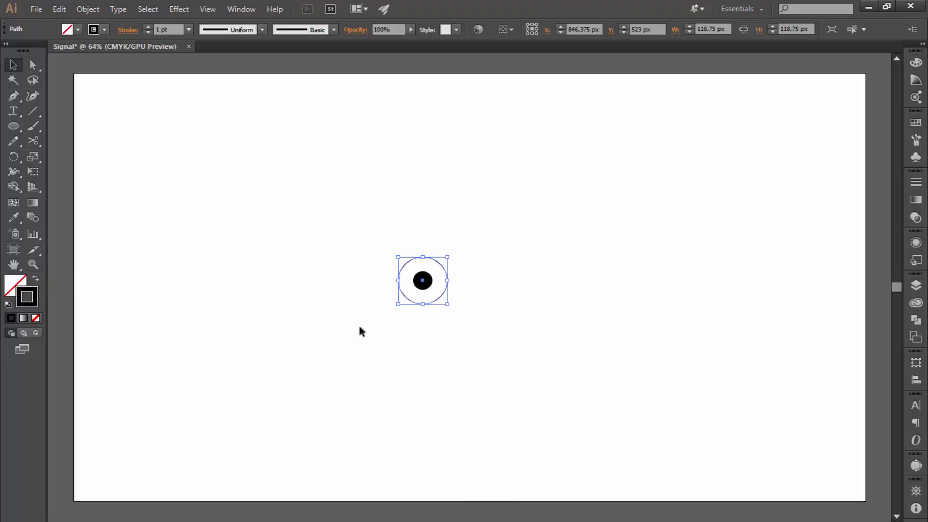
click(413, 303)
Step: Add two more concentric outline circles, 193.75 px and 265.625 px across
click(416, 302)
drag(446, 305, 464, 320)
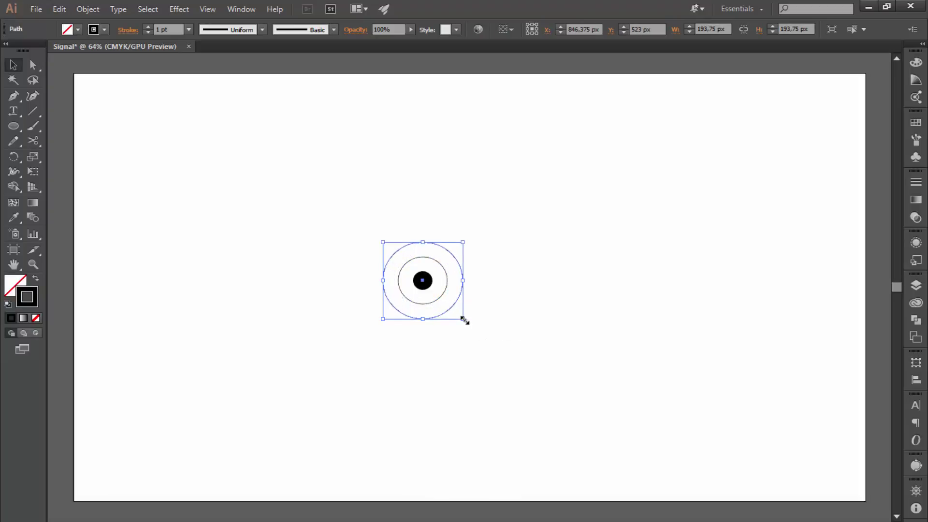
key(ctrl+shift+b)
key(ctrl+shift+b)
drag(463, 319, 481, 334)
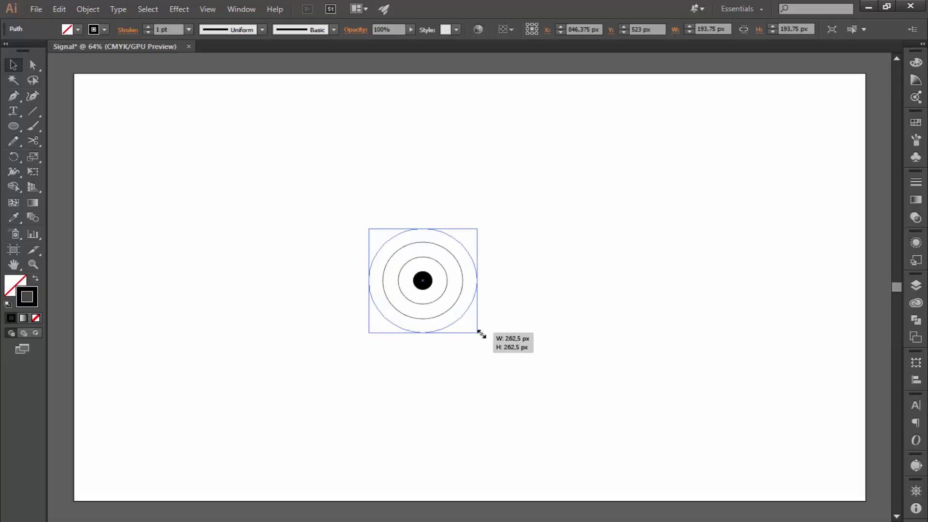
drag(481, 333, 481, 332)
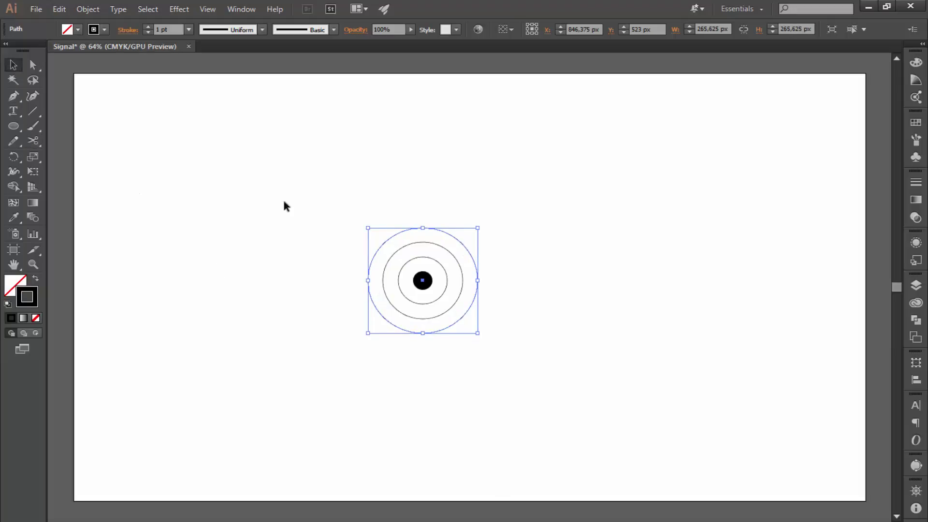
Step: Move the black centre dot off to the right of the rings
click(508, 288)
drag(462, 201, 406, 365)
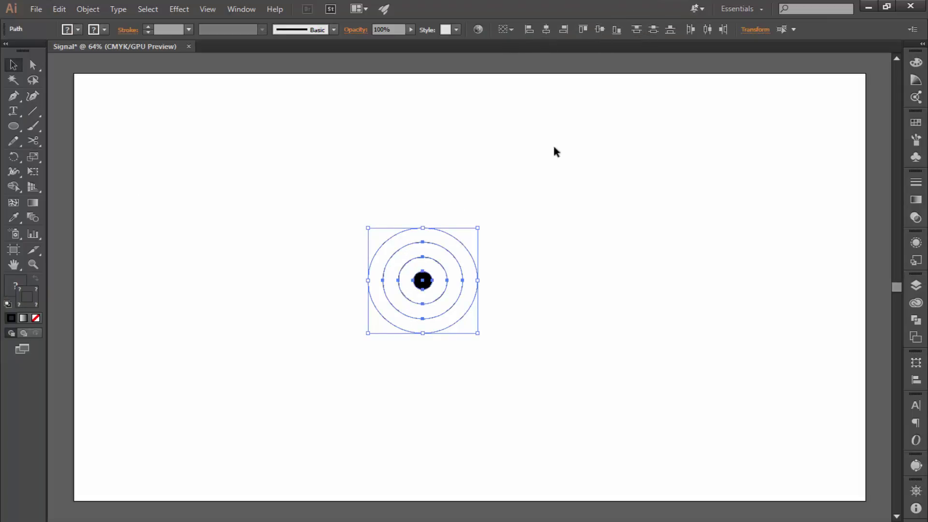
click(559, 247)
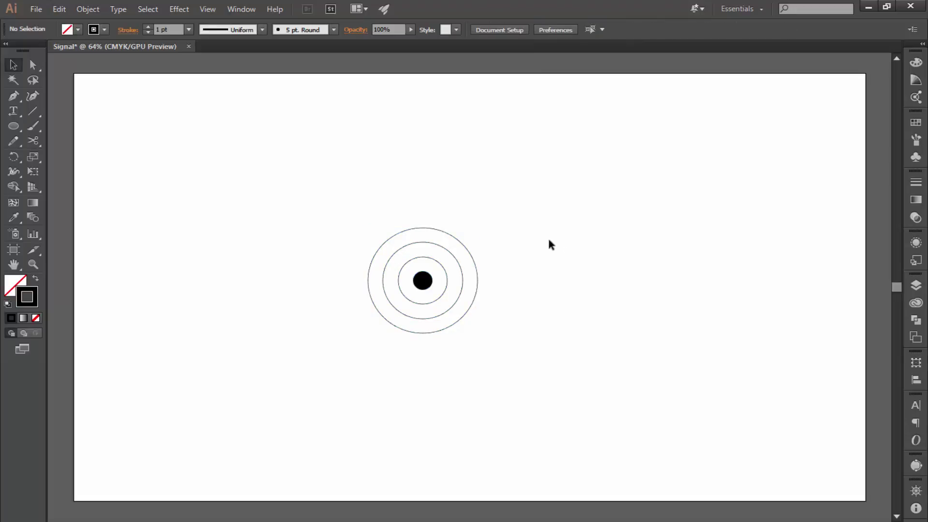
drag(428, 281, 610, 287)
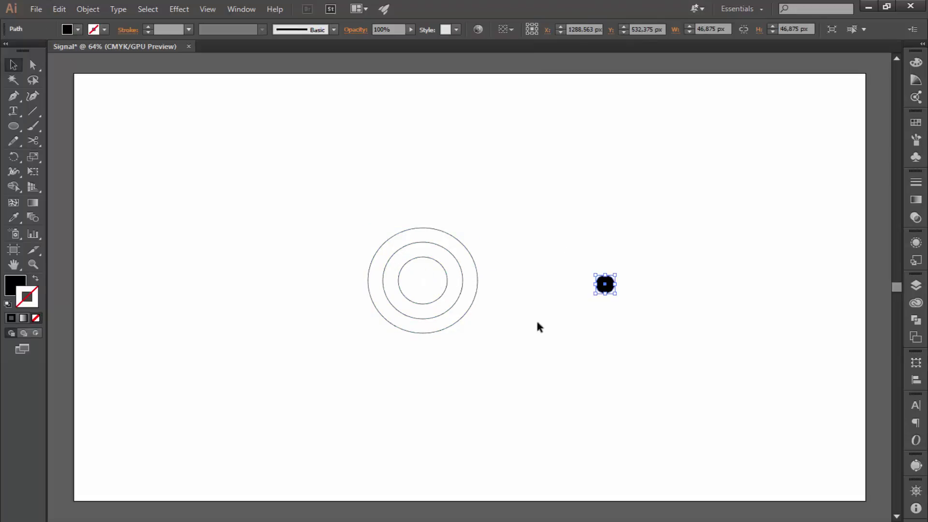
Step: Raise the three concentric rings' stroke weight to 12 pt
click(522, 312)
drag(472, 212, 299, 300)
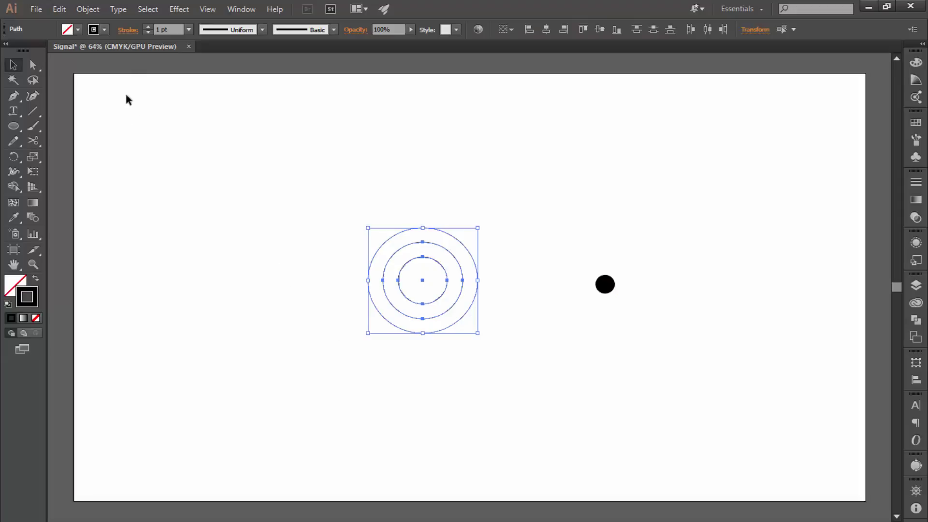
click(149, 27)
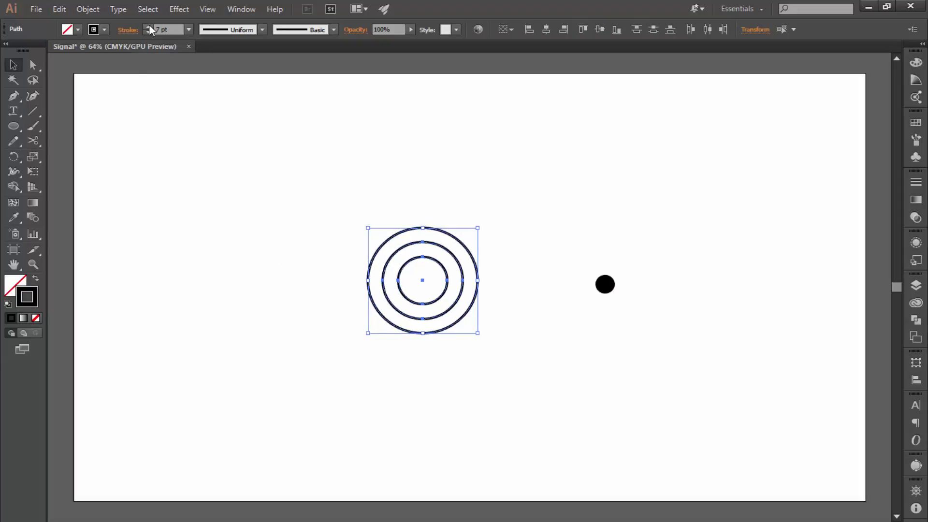
click(149, 27)
click(149, 26)
click(149, 27)
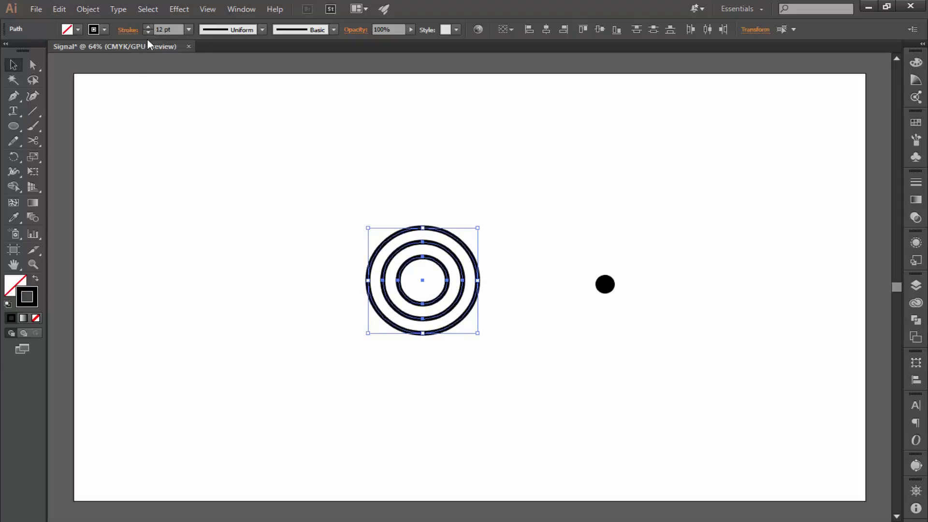
click(211, 282)
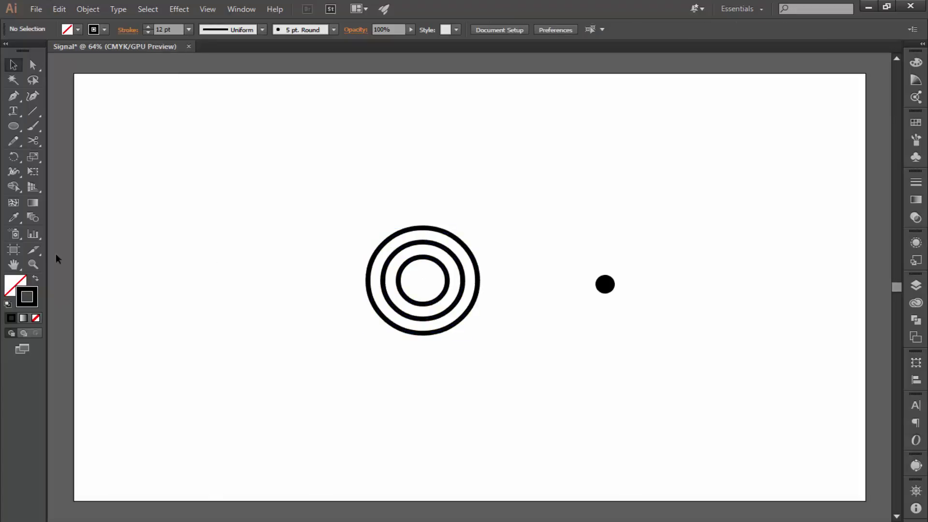
click(33, 110)
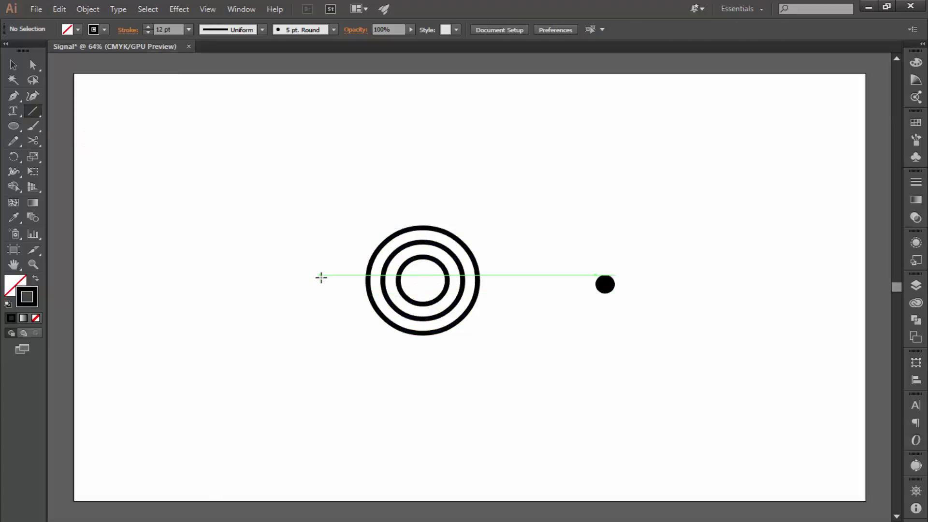
Step: Draw horizontal and vertical lines through the rings and align everything on centre
drag(321, 279, 519, 280)
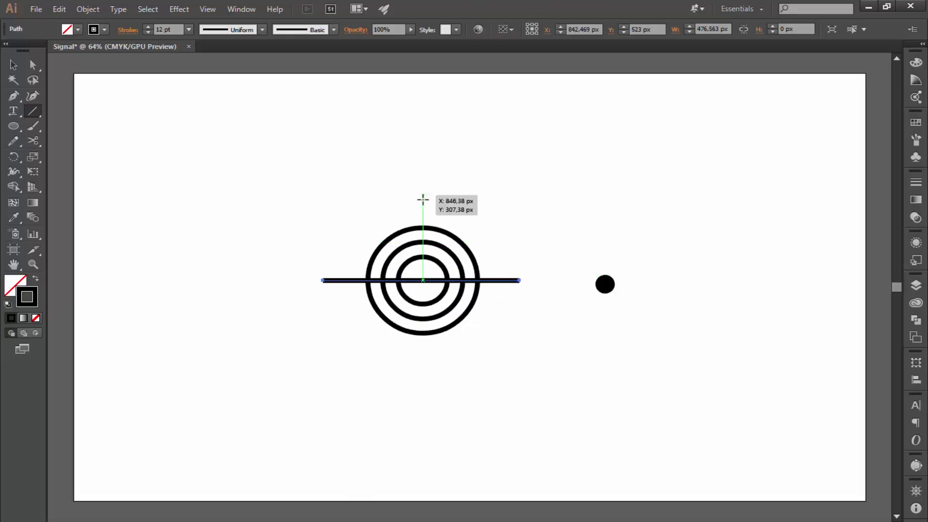
drag(423, 195, 417, 380)
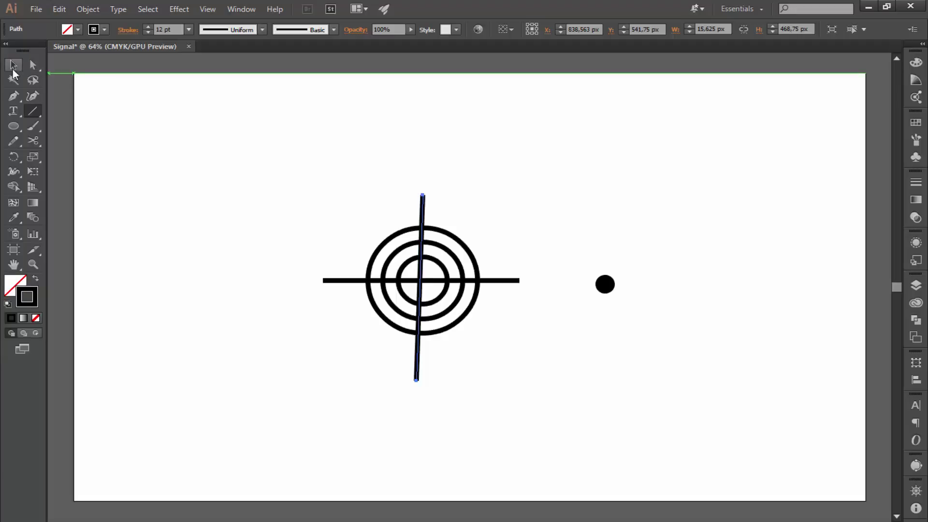
click(13, 65)
drag(273, 140, 476, 370)
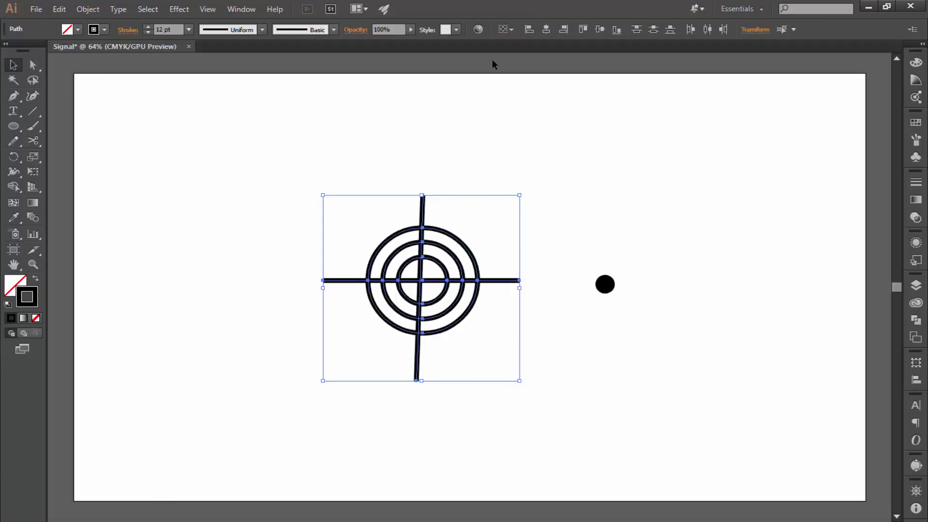
click(550, 29)
Step: Delete the misplaced vertical line and redraw it through the rings' centre
click(369, 191)
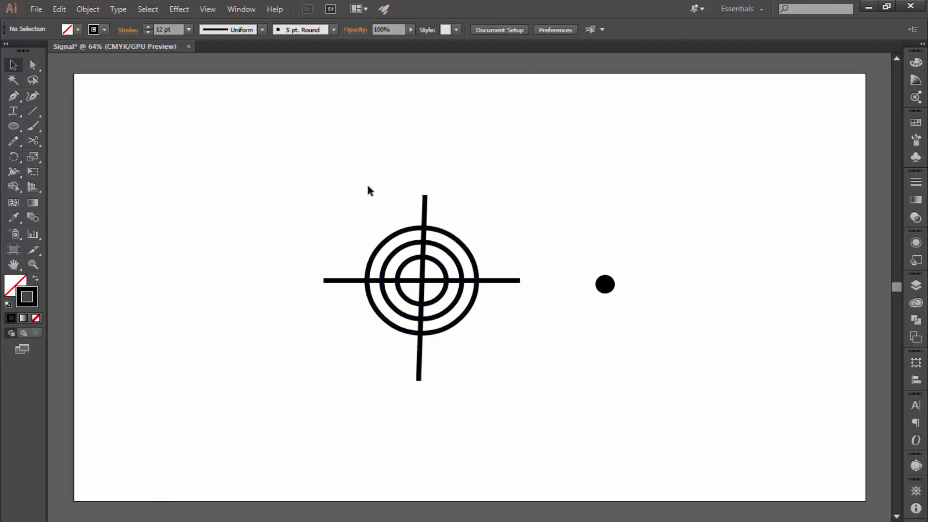
click(425, 211)
key(Delete)
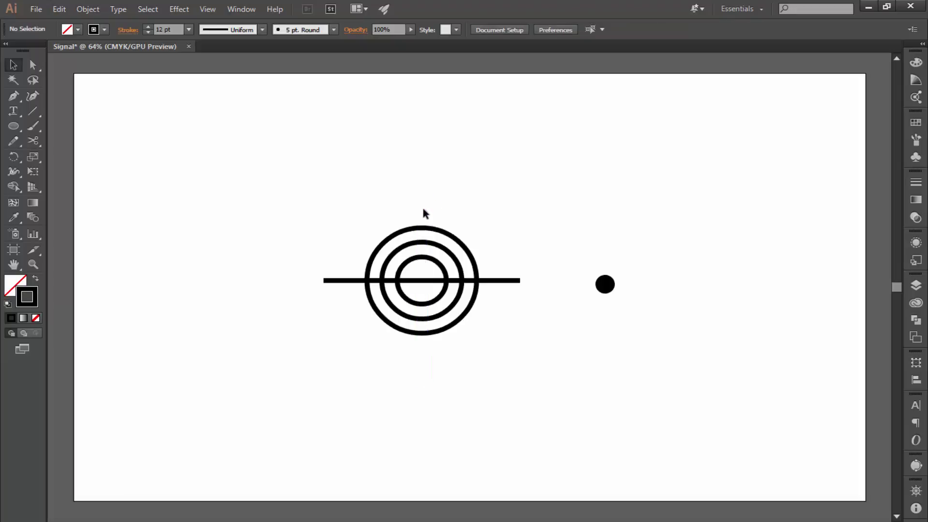
click(33, 111)
drag(422, 281, 422, 198)
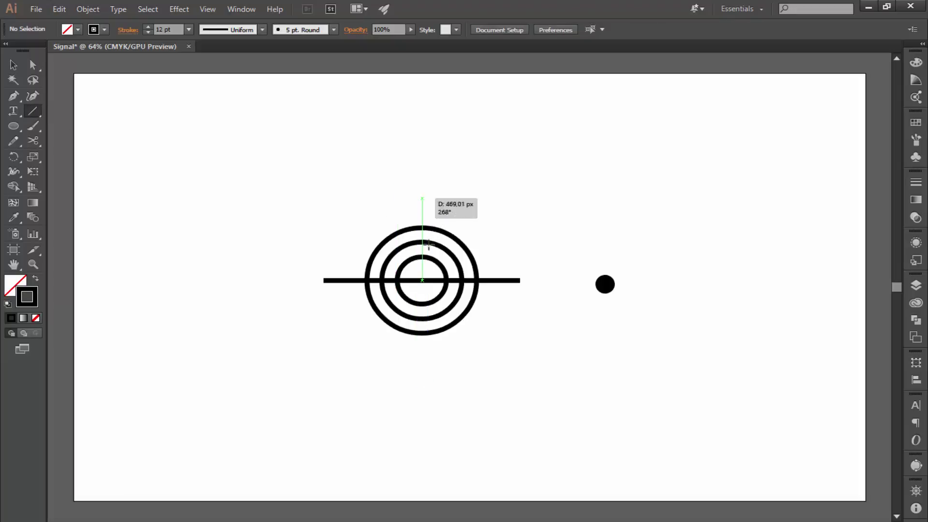
drag(428, 245, 425, 363)
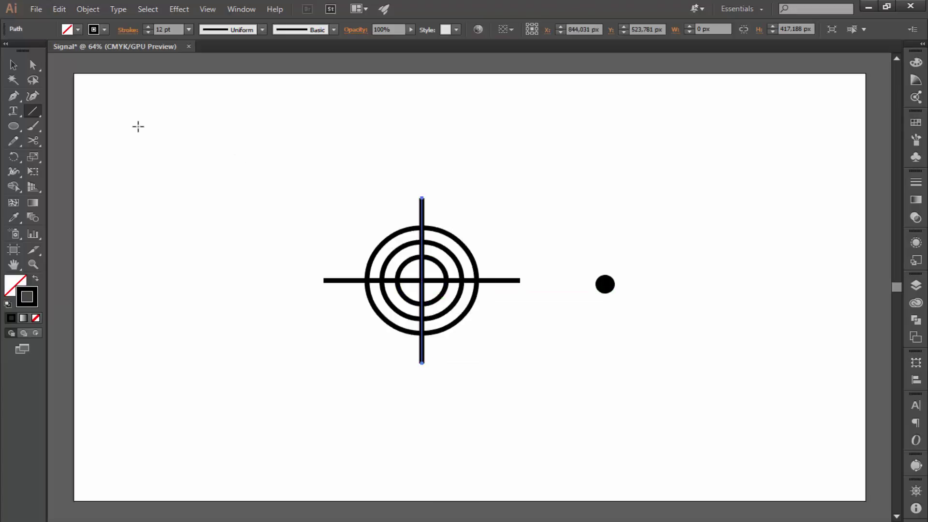
Step: Vertically centre the rings and both lines on each other, leaving them selected
click(13, 66)
drag(276, 151, 478, 397)
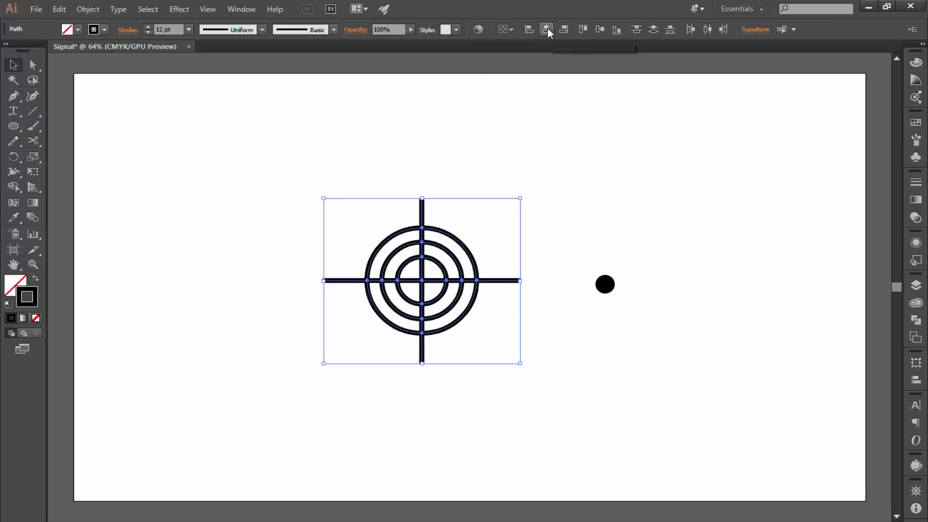
click(599, 29)
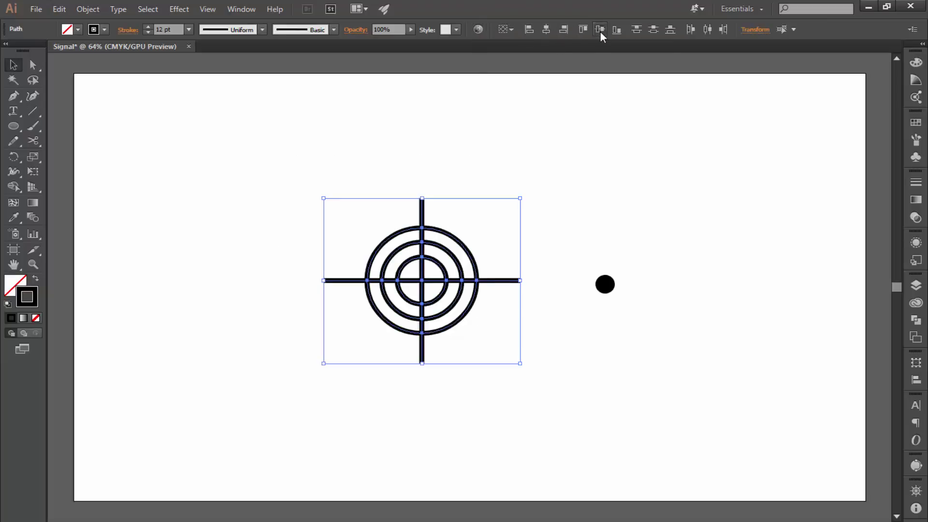
click(247, 193)
drag(329, 172, 468, 371)
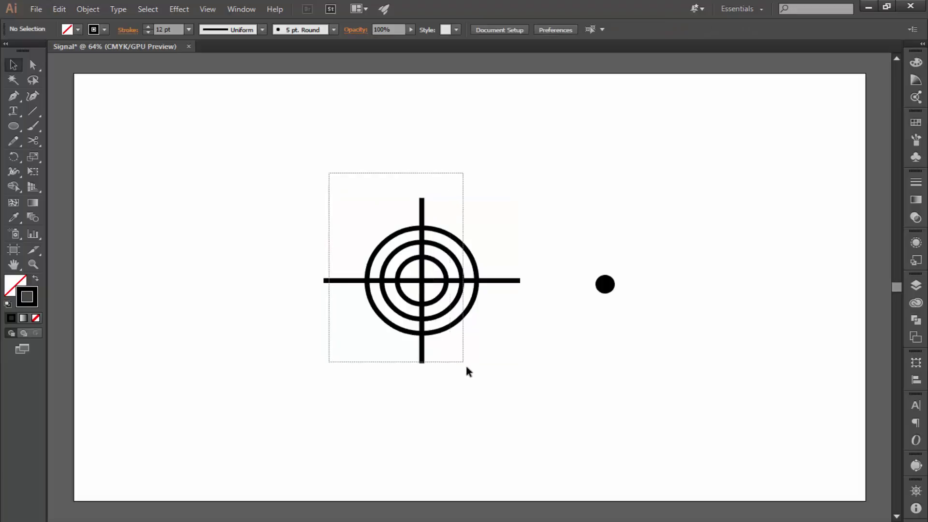
Step: Divide the crosshair target with Pathfinder and ungroup the resulting pieces
click(916, 320)
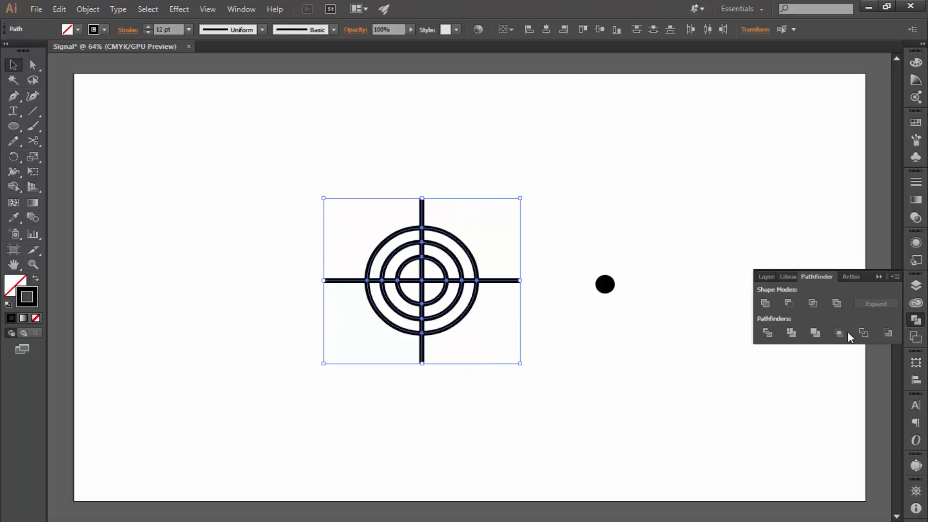
click(766, 334)
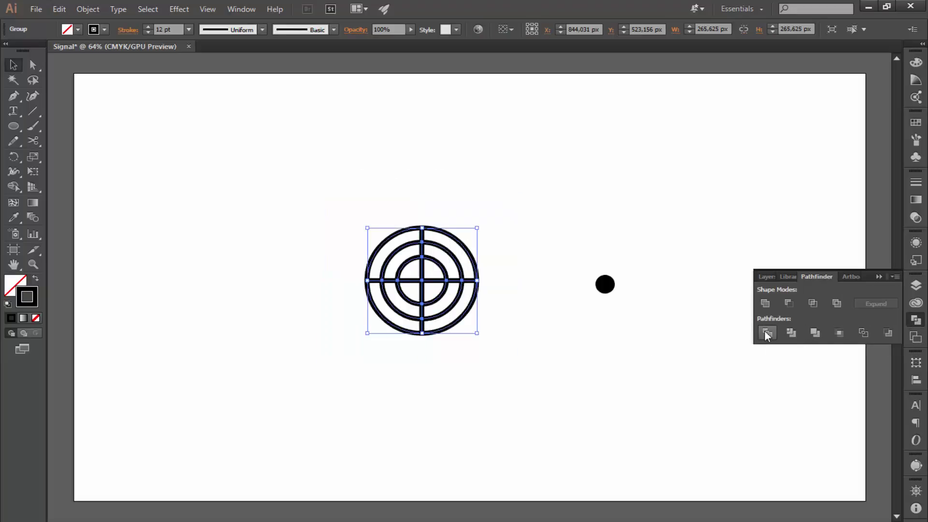
click(643, 373)
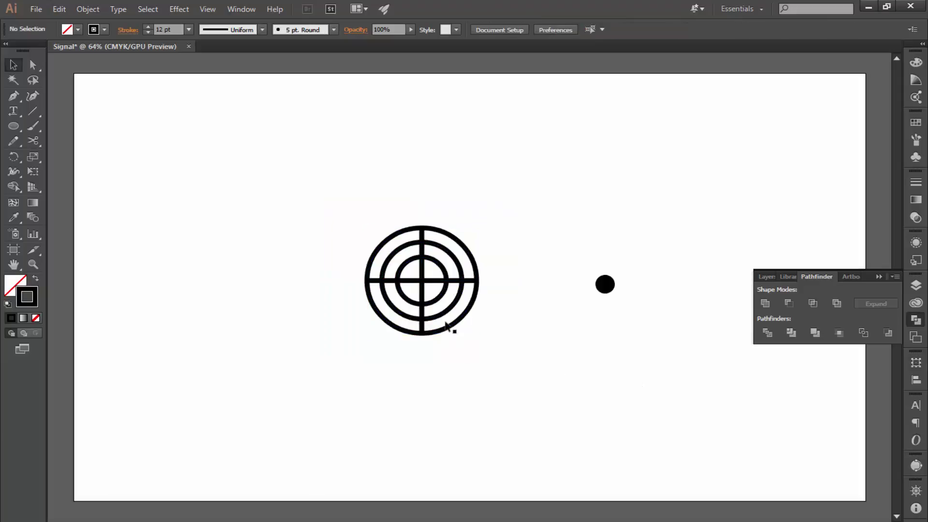
click(424, 300)
right_click(433, 295)
click(502, 369)
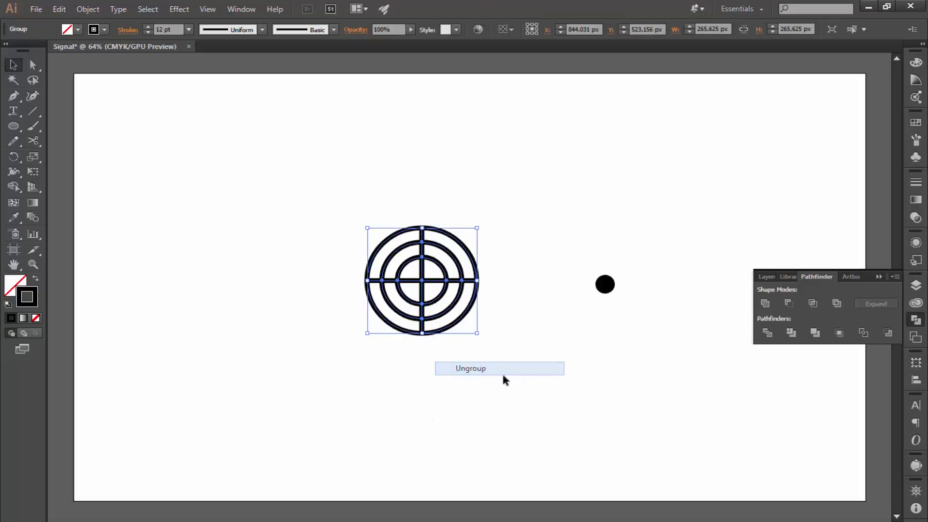
click(513, 348)
Step: Move the top-right quarter up-right and rotate it 45° into a downward wifi wedge
click(430, 273)
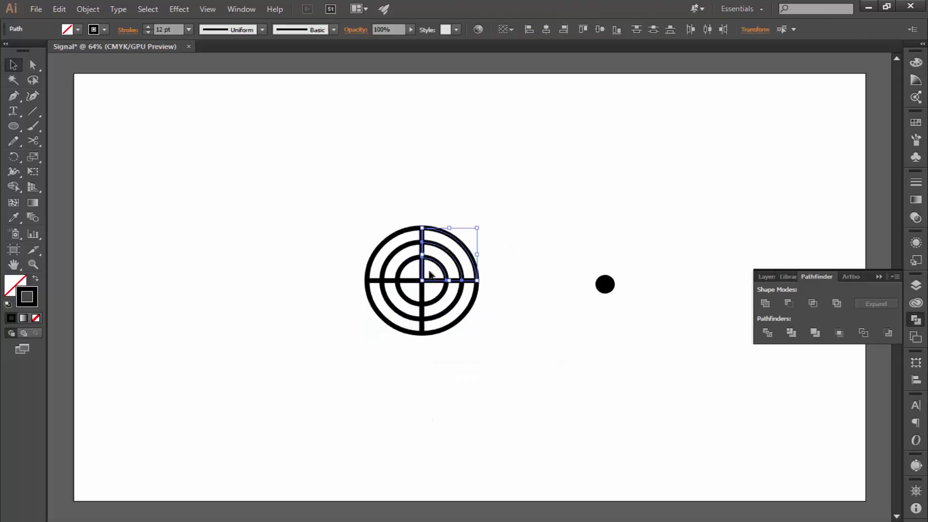
drag(441, 269, 542, 224)
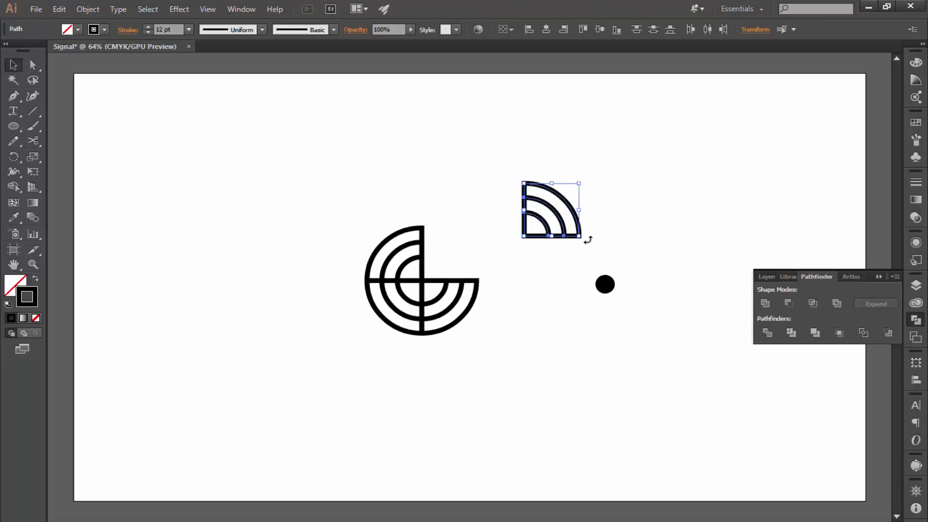
drag(580, 241, 635, 237)
click(634, 234)
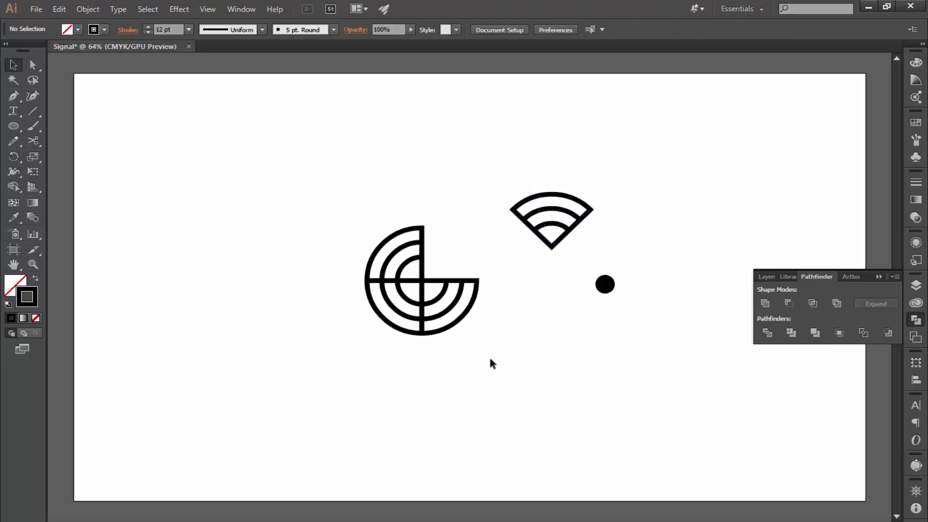
drag(491, 362, 313, 231)
Step: Shift the leftover target far left and move the wifi wedge left and down
mouse_move(371, 278)
mouse_down()
mouse_move(259, 285)
mouse_move(253, 321)
mouse_up()
key(ctrl+1)
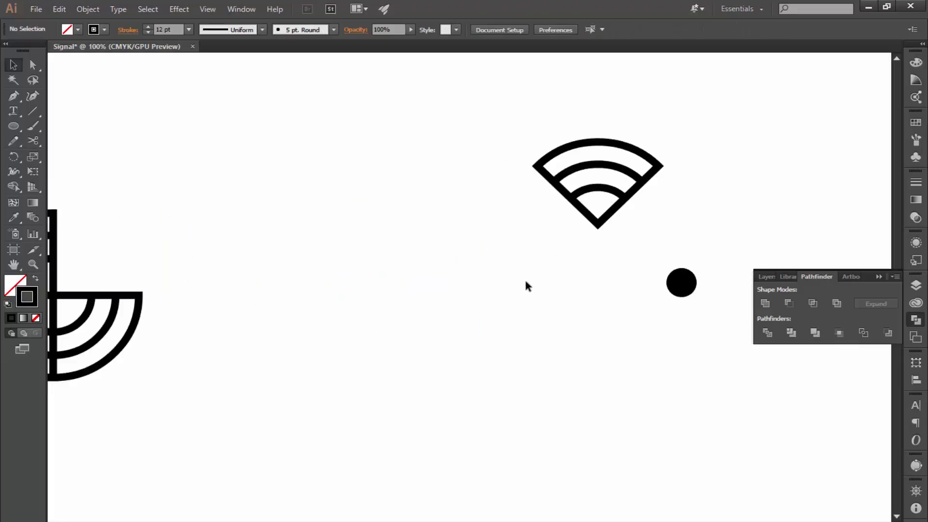
click(565, 193)
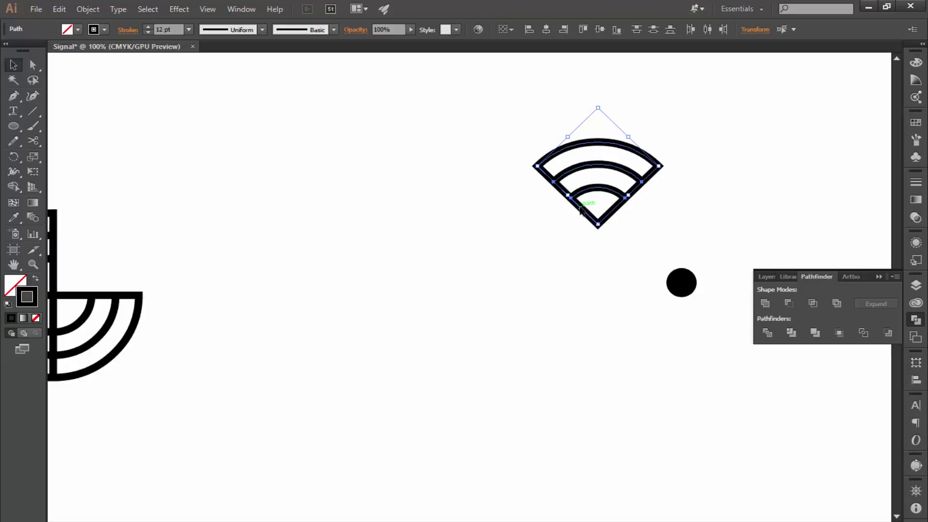
drag(583, 209, 328, 276)
click(364, 321)
Step: Alt-drag a duplicate of the wifi wedge to its right
drag(382, 287, 276, 182)
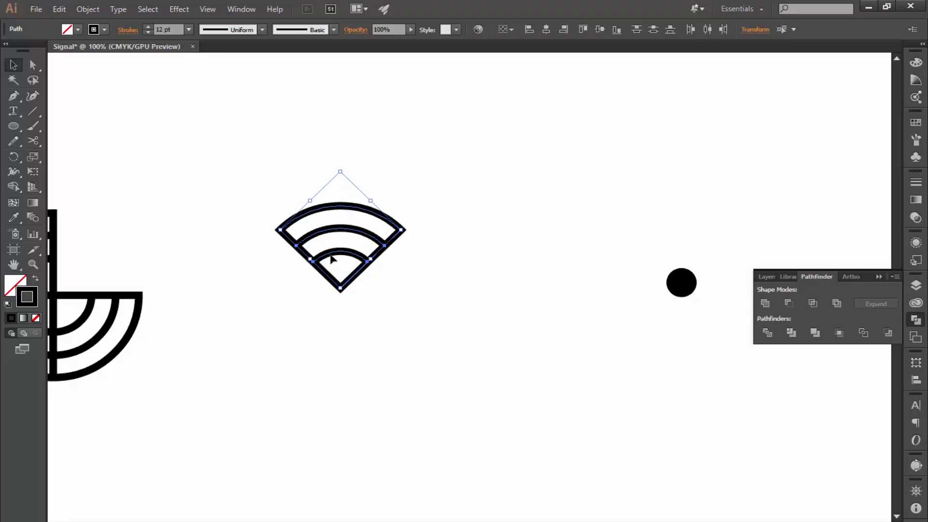
drag(332, 257, 509, 250)
click(135, 179)
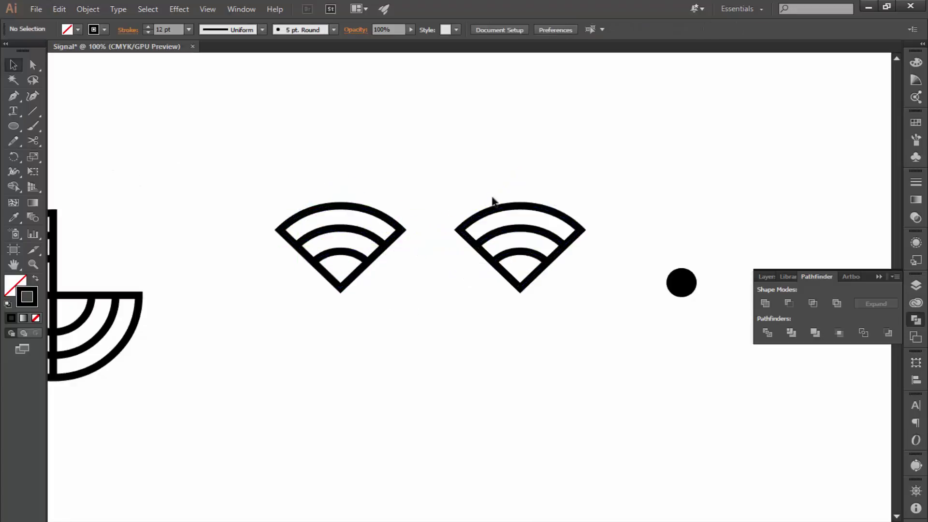
Step: Zoom to 200% and cut the right wedge's arcs at their left corners with Scissors
drag(594, 189, 463, 306)
key(ctrl+plus)
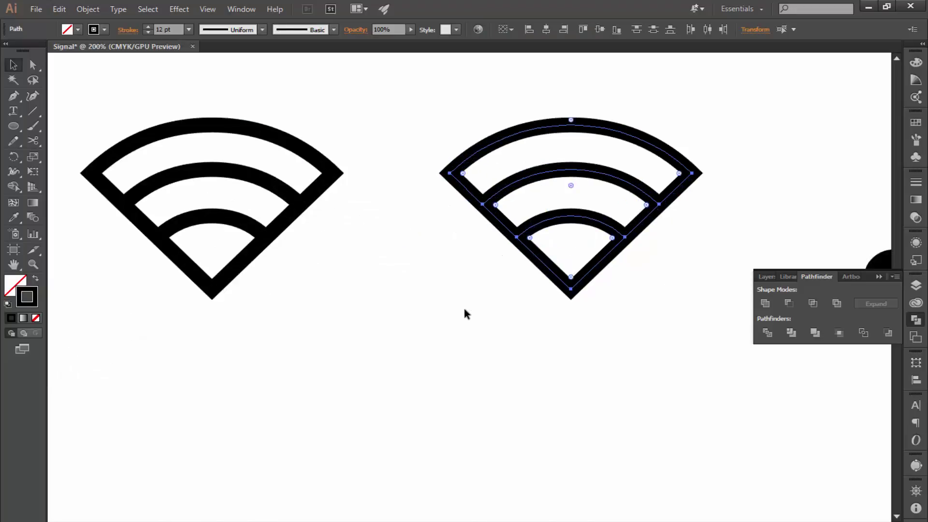
click(441, 278)
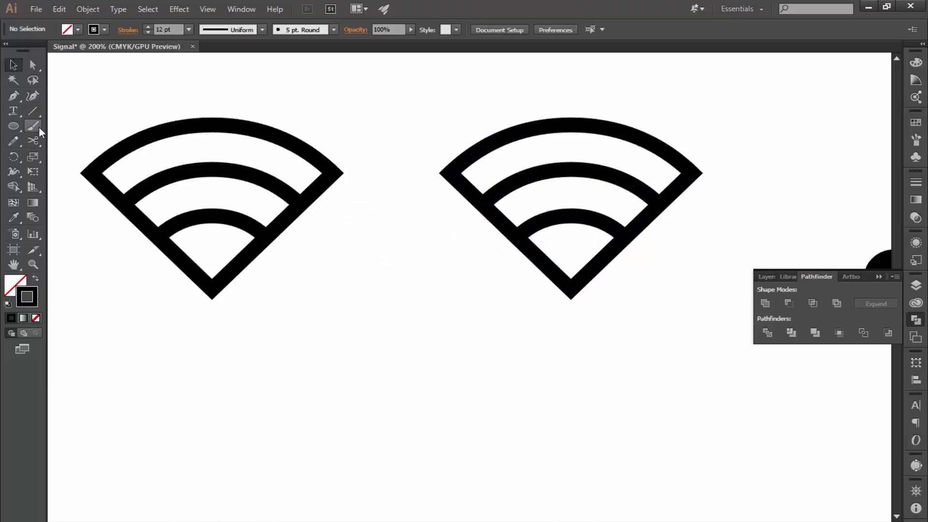
click(35, 141)
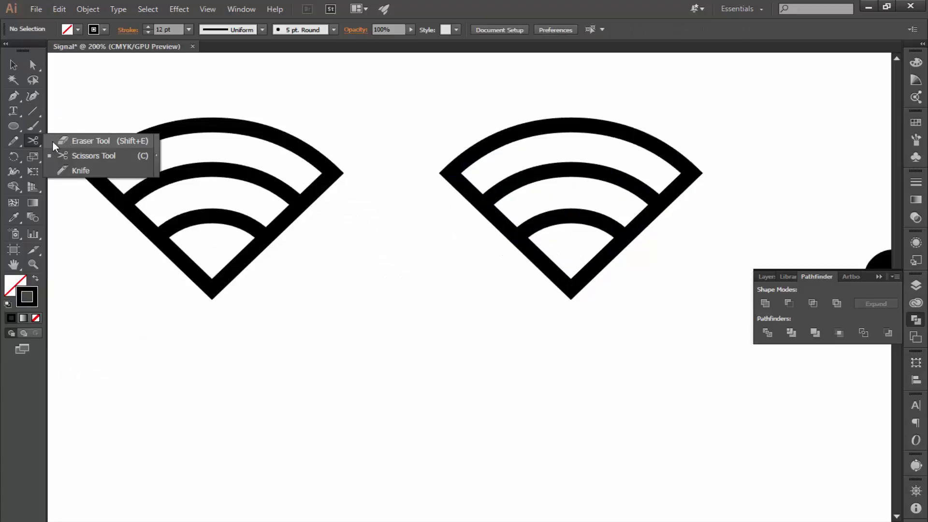
click(59, 155)
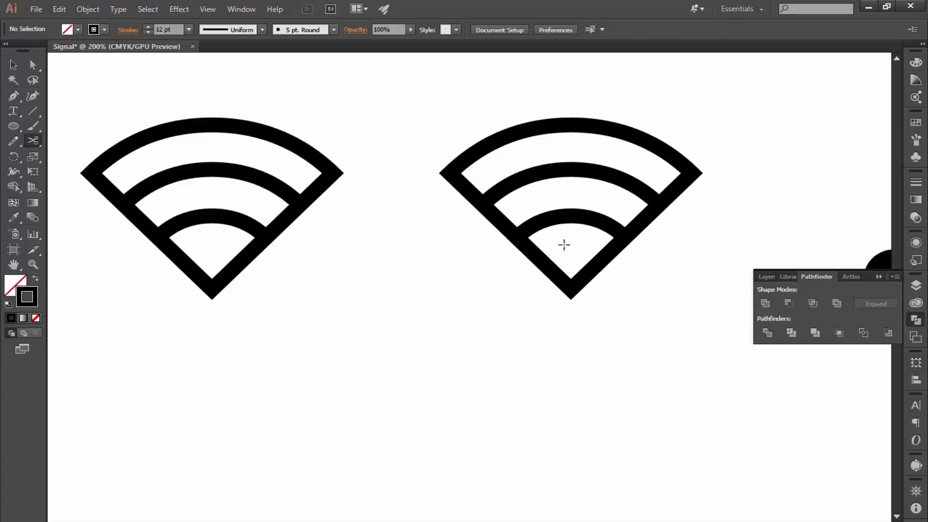
click(517, 237)
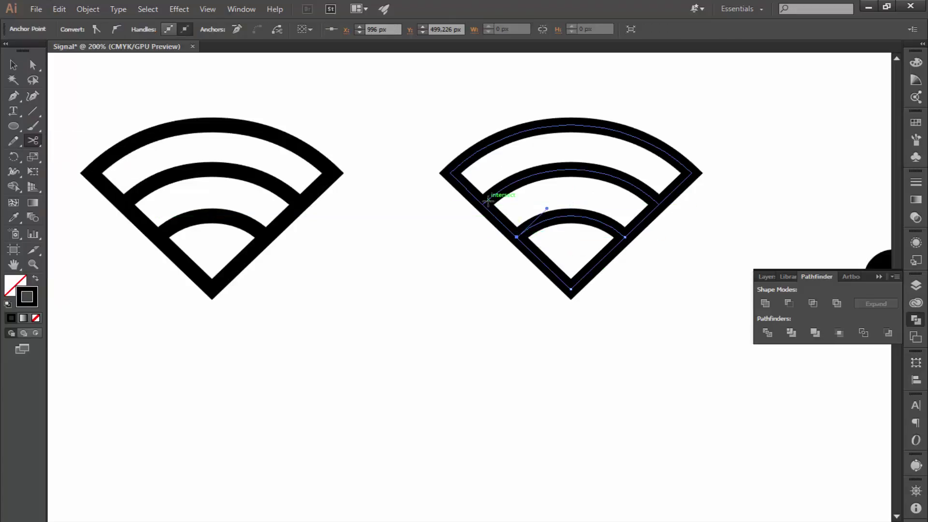
click(451, 175)
click(450, 174)
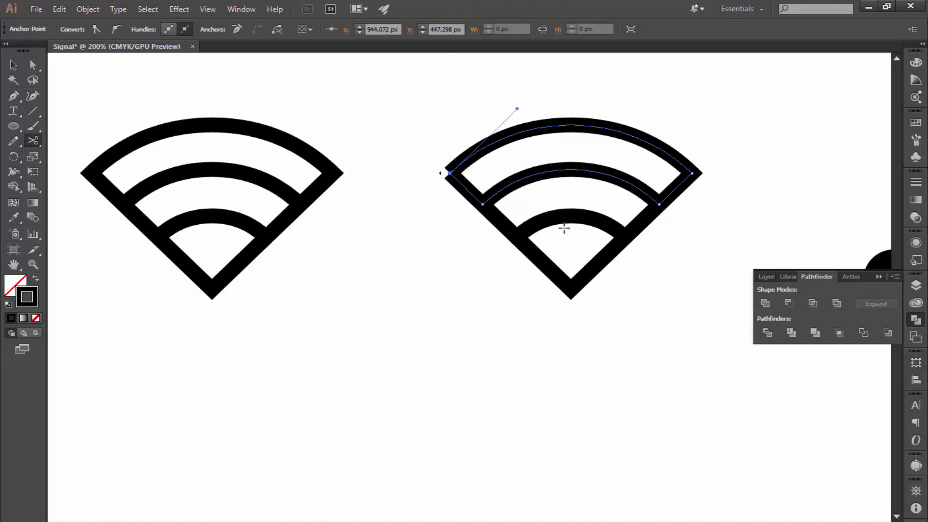
Step: Cut the right wedge's arcs at their right corners and bottom point, then select the outer arc
click(624, 236)
click(657, 205)
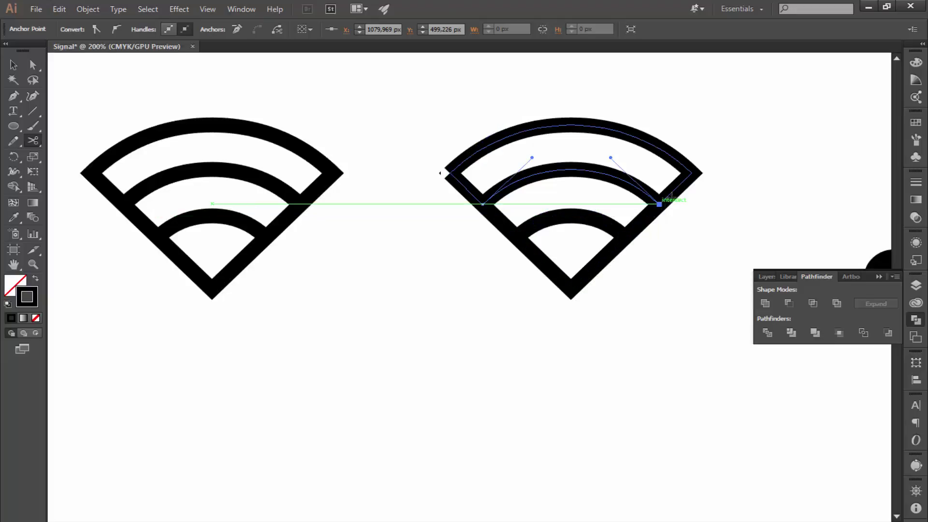
click(692, 172)
click(693, 173)
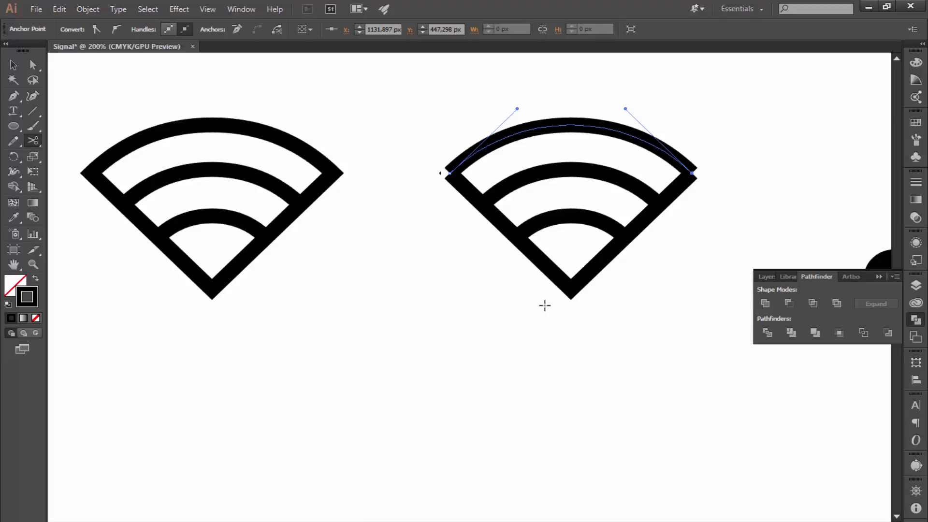
click(570, 288)
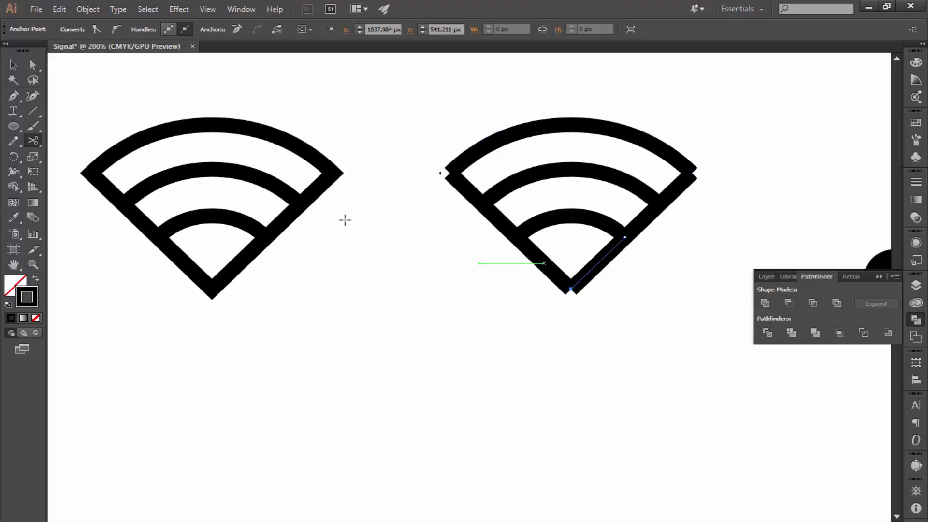
click(13, 65)
click(244, 101)
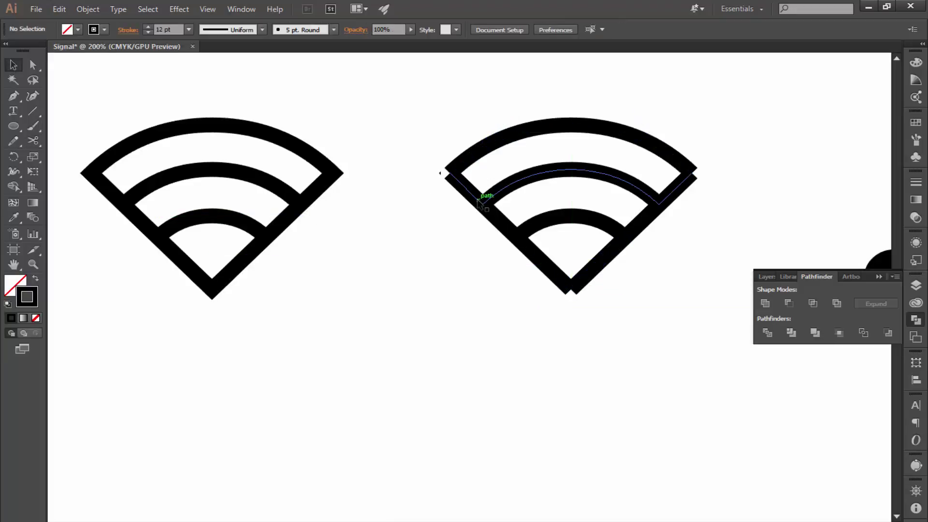
click(479, 203)
Step: Pull off and delete the outer and inner V-shaped side lines from the right icon
drag(479, 204, 400, 335)
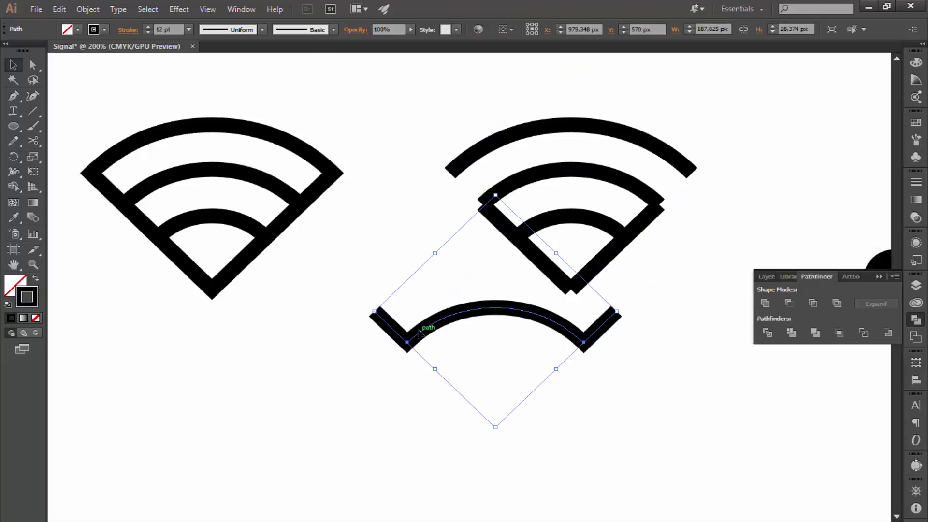
key(Delete)
drag(541, 262, 443, 315)
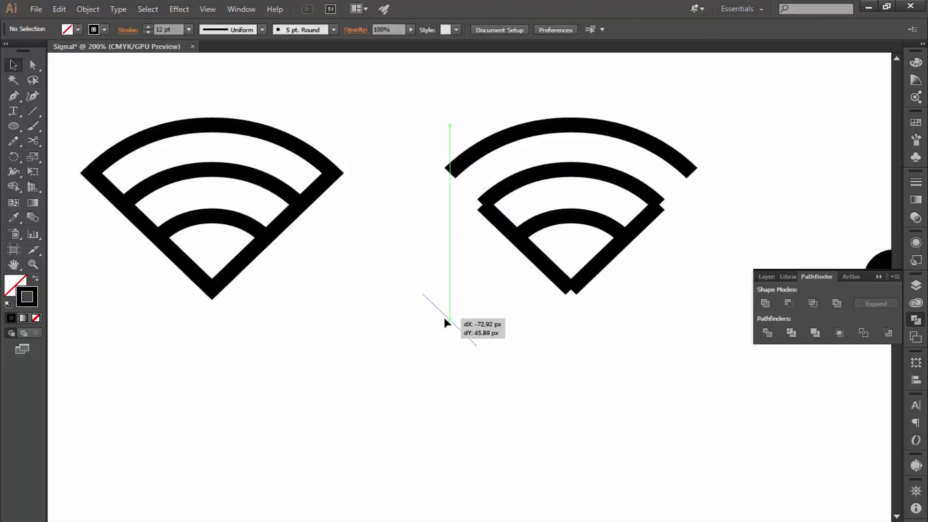
key(Delete)
click(601, 280)
key(Delete)
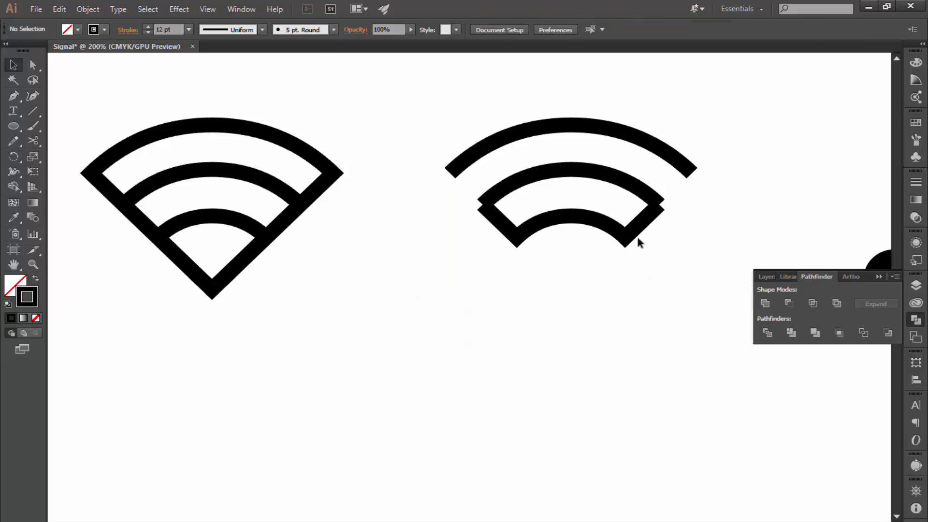
drag(638, 237, 649, 269)
key(Delete)
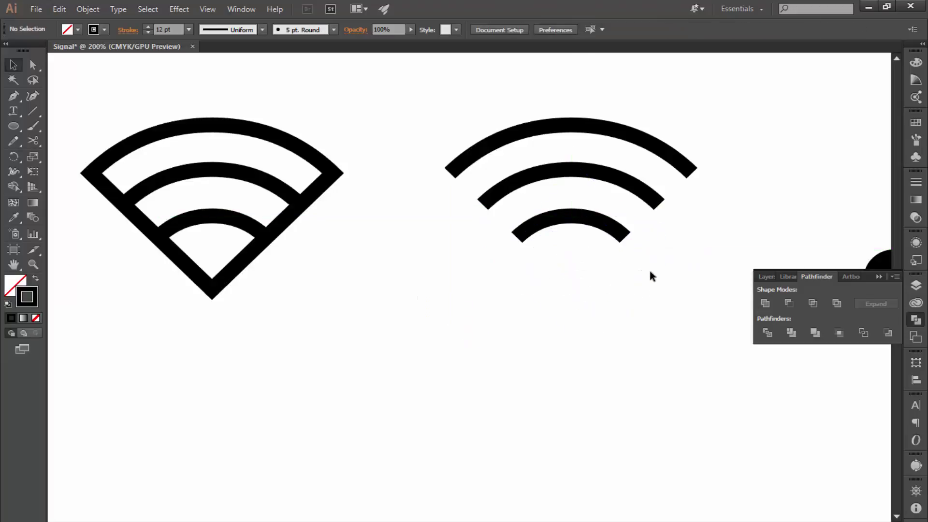
Step: Draw a circle, make it solid black, shrink it and place it beneath the three arcs
key(l)
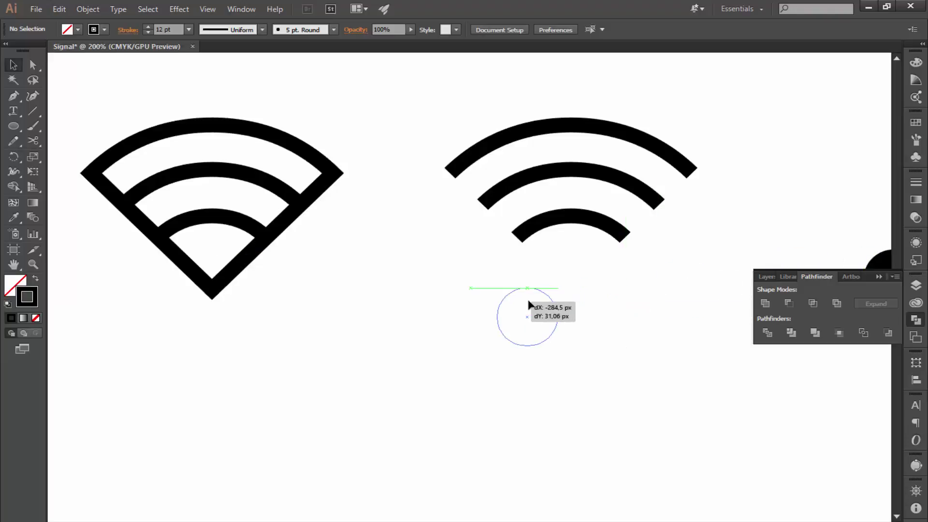
drag(537, 281, 598, 340)
key(shift+x)
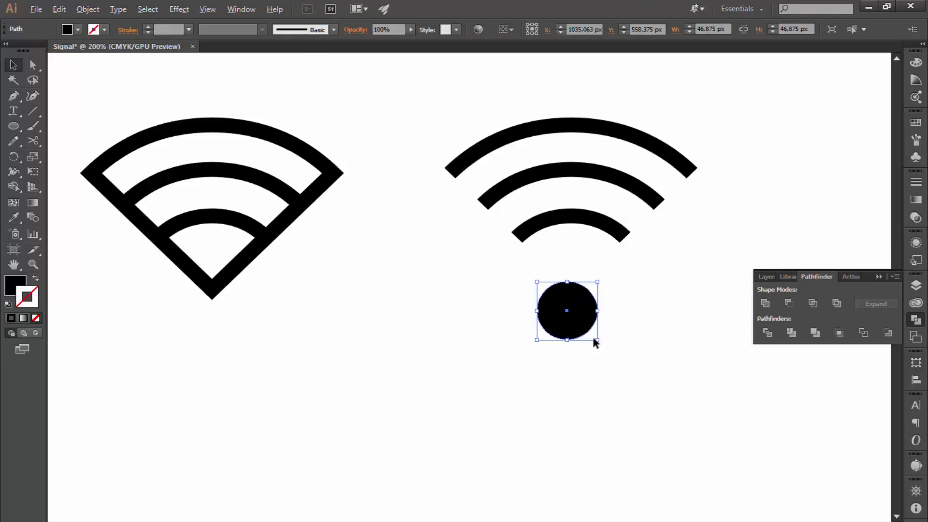
mouse_move(598, 340)
mouse_down()
mouse_move(584, 327)
mouse_move(565, 258)
mouse_move(564, 267)
mouse_up()
click(588, 355)
click(689, 256)
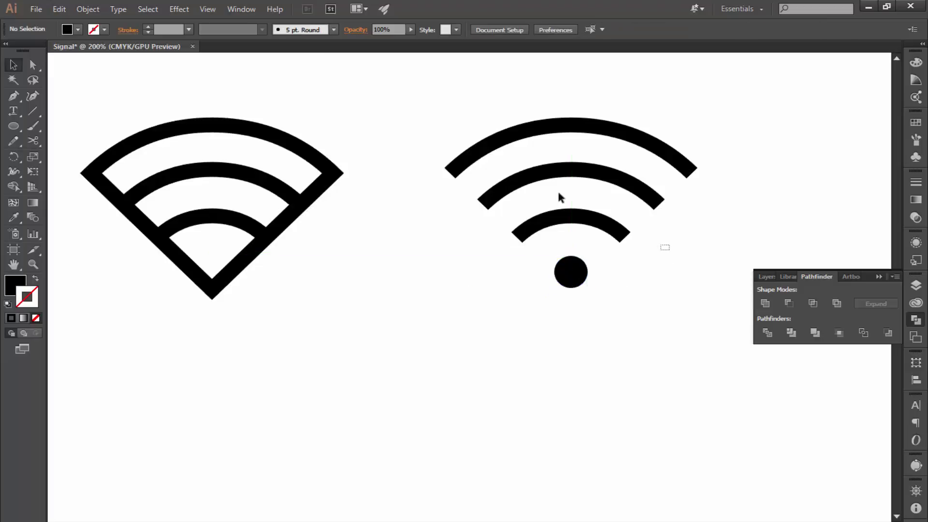
drag(665, 248, 471, 100)
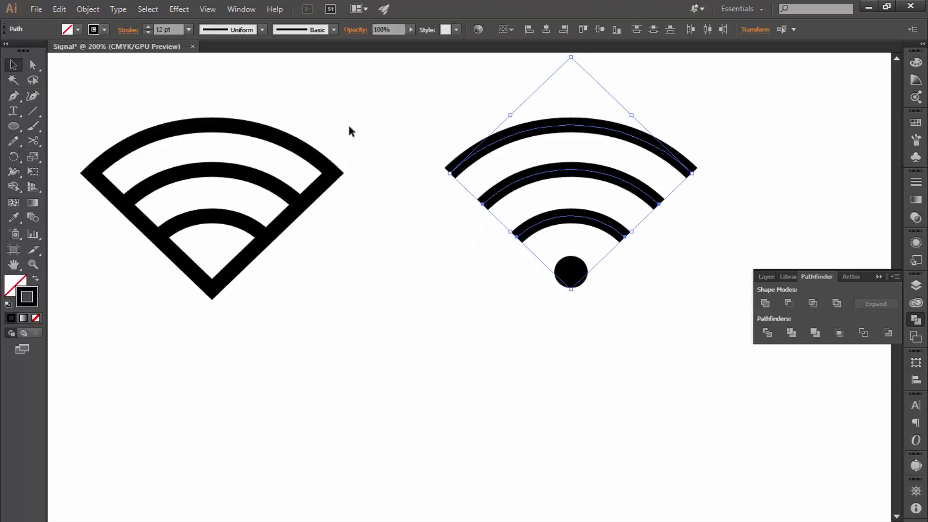
Step: Apply Round Cap and Round Join to the three arcs' strokes
click(130, 31)
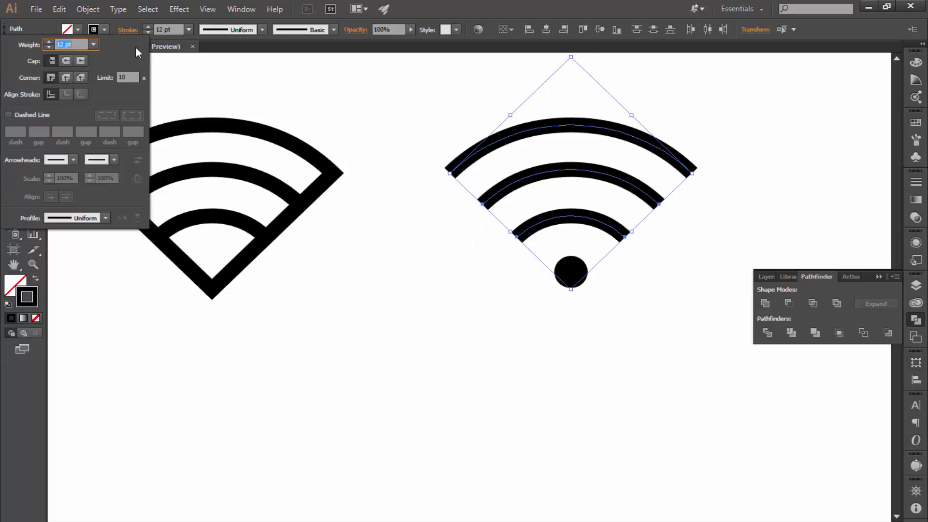
click(67, 61)
click(67, 79)
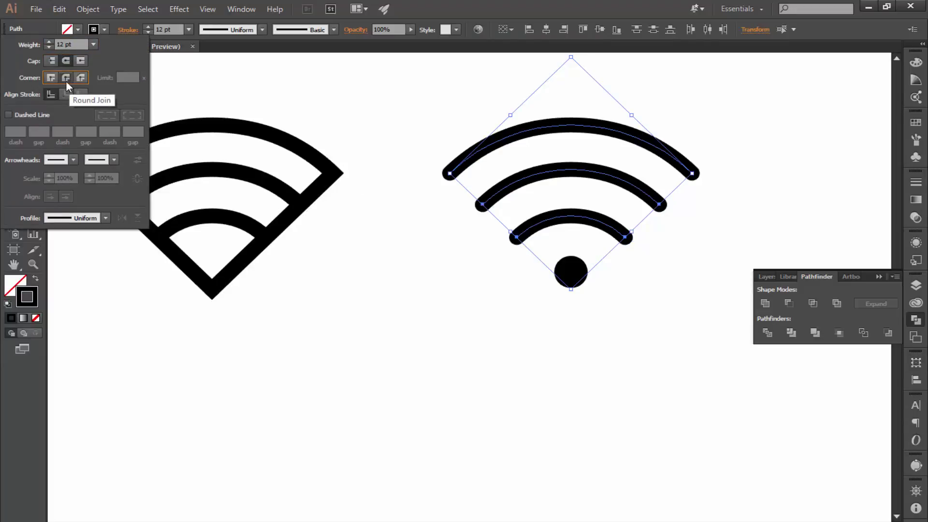
click(256, 96)
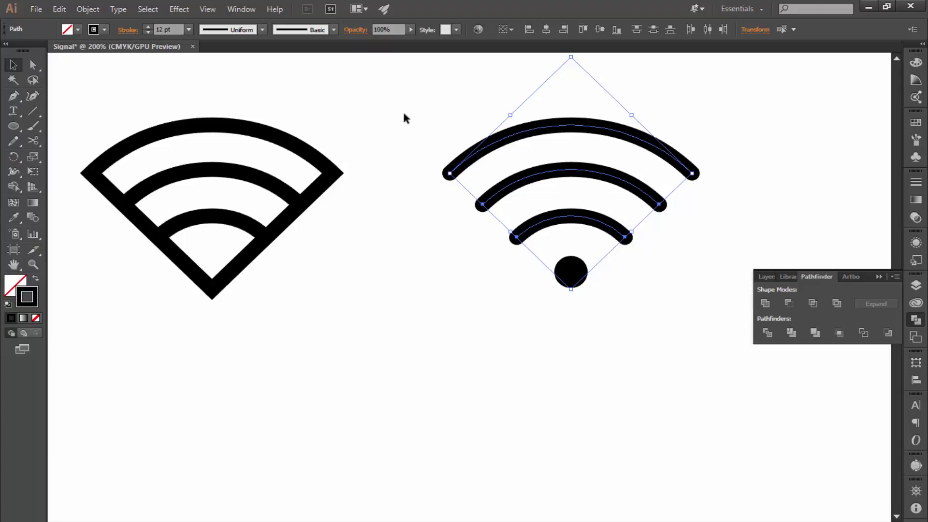
click(453, 135)
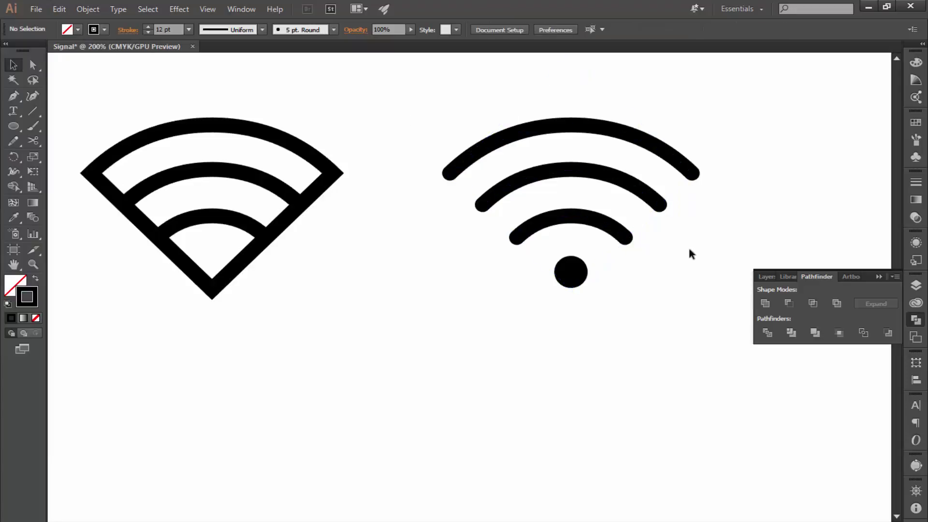
Step: Add a guide at the wedge's bottom tip and lower the dot onto it
drag(576, 287, 572, 277)
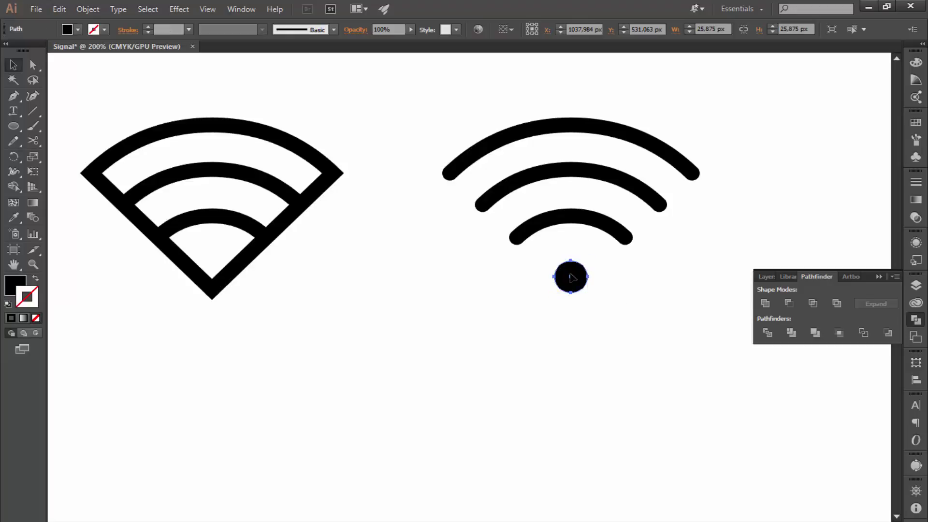
key(ctrl+r)
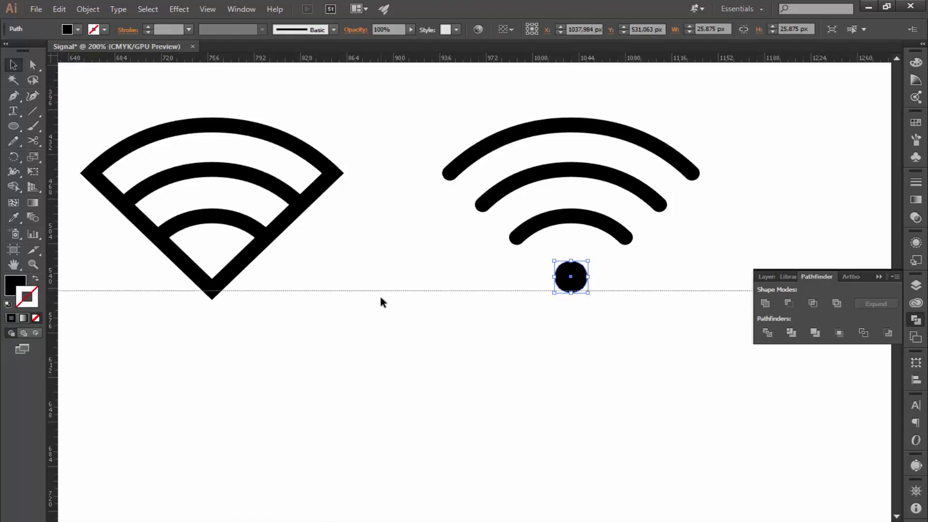
drag(397, 134, 379, 300)
drag(580, 284, 580, 290)
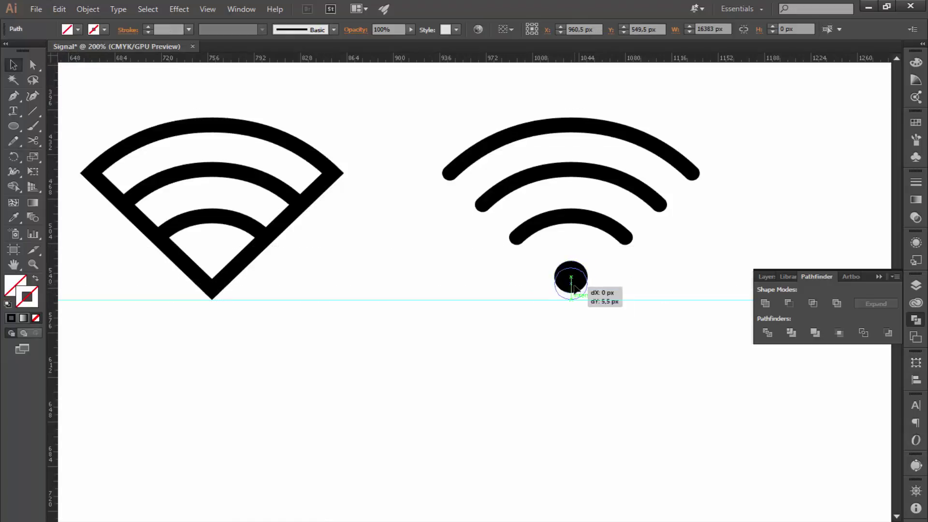
click(581, 343)
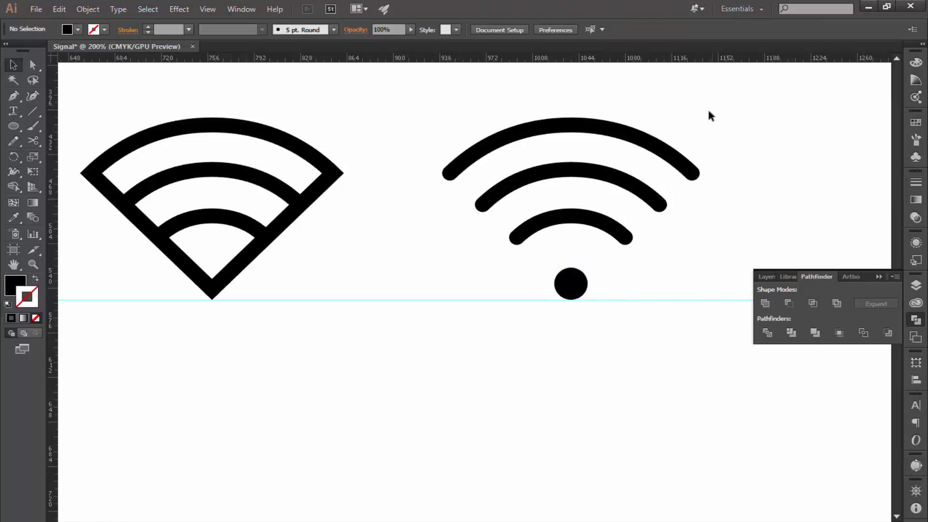
Step: Add a second guide along the top of the arcs and zoom out to the artboard
drag(709, 115, 611, 93)
drag(434, 58, 409, 116)
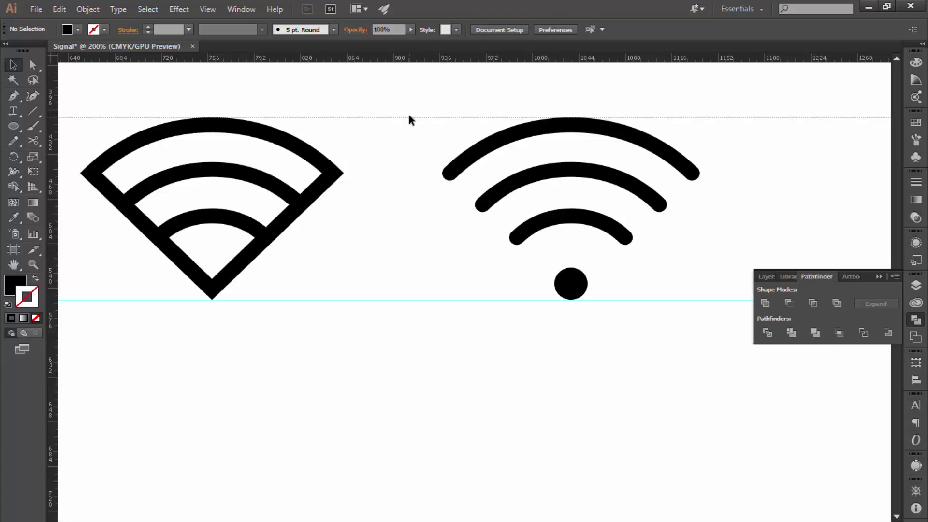
click(409, 117)
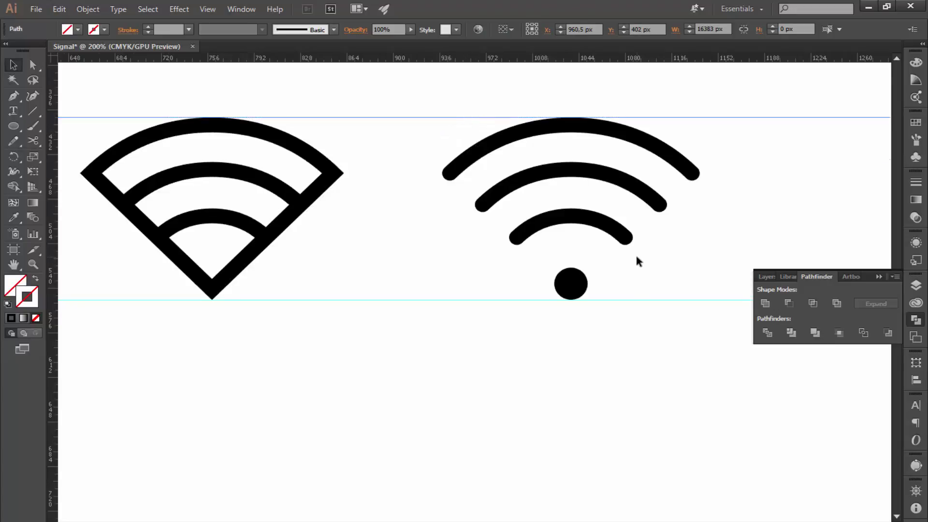
key(ctrl+minus)
key(ctrl+minus)
key(ctrl+minus)
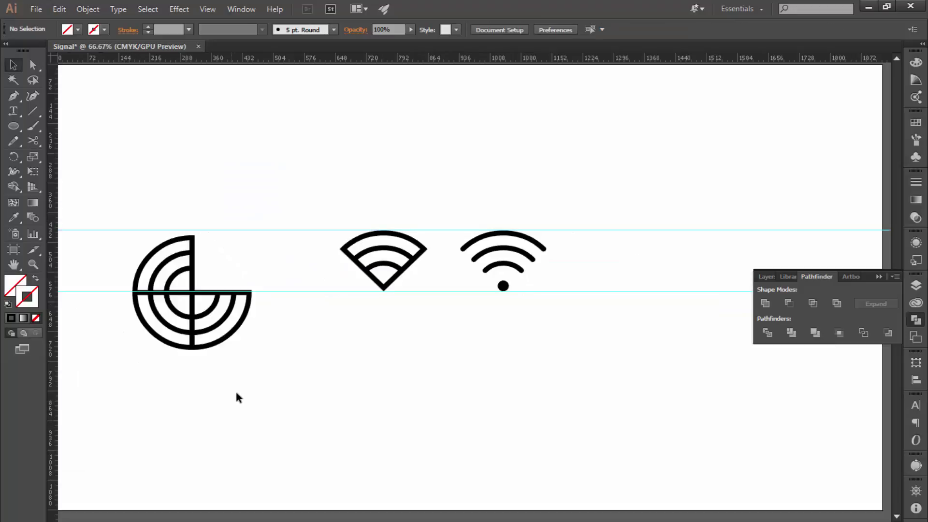
Step: Delete the radar icon and leftover guide, then proportionally enlarge both wifi icons together
drag(197, 379, 122, 244)
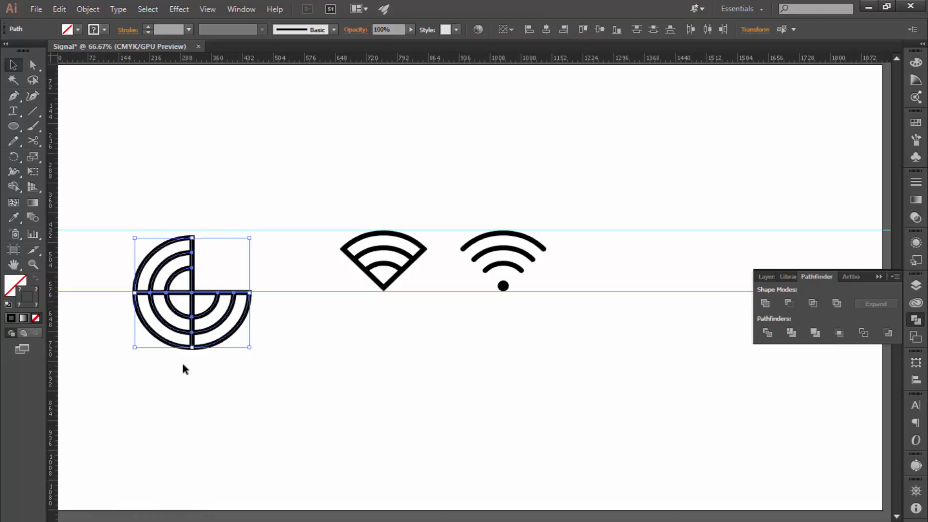
key(Delete)
drag(183, 365, 173, 224)
key(Delete)
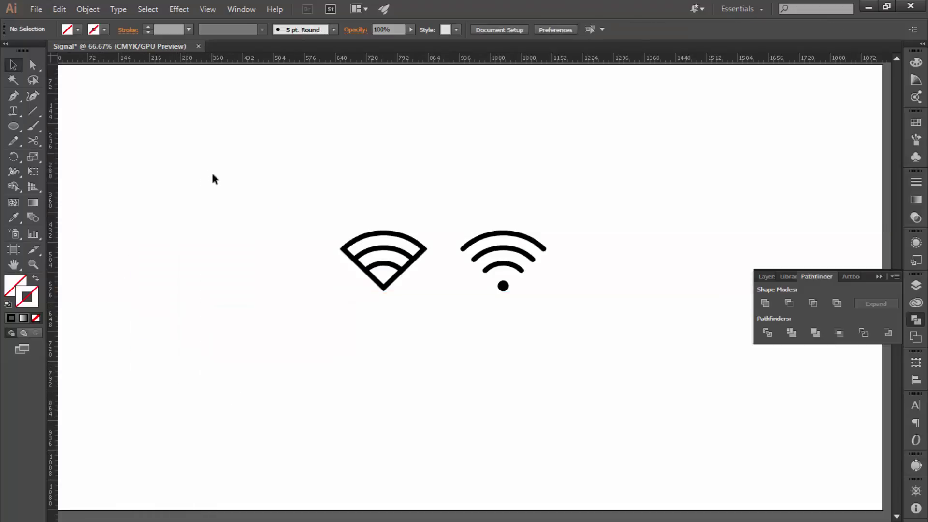
drag(596, 385, 332, 190)
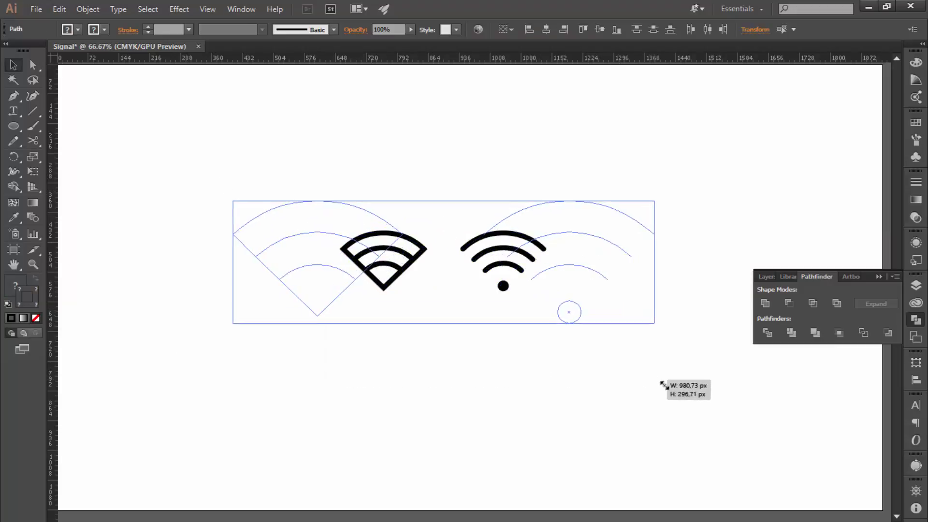
drag(545, 291, 666, 386)
click(528, 386)
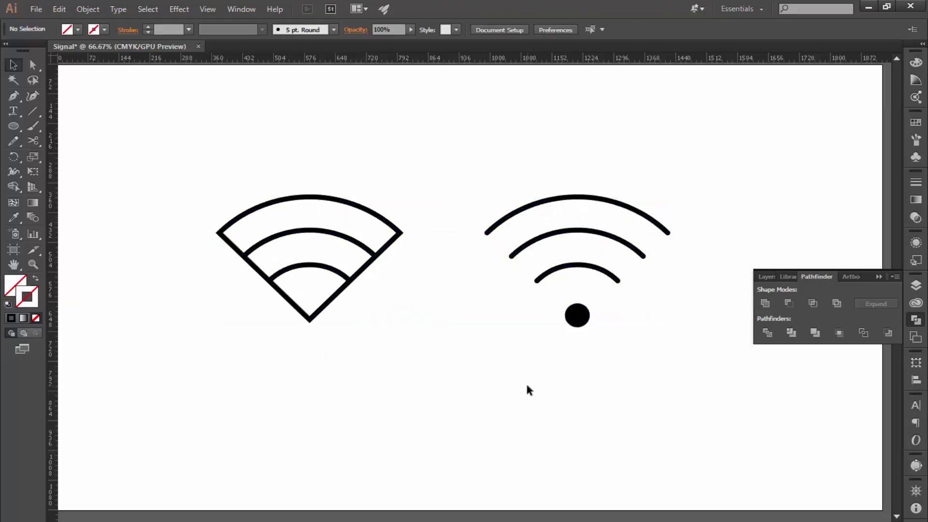